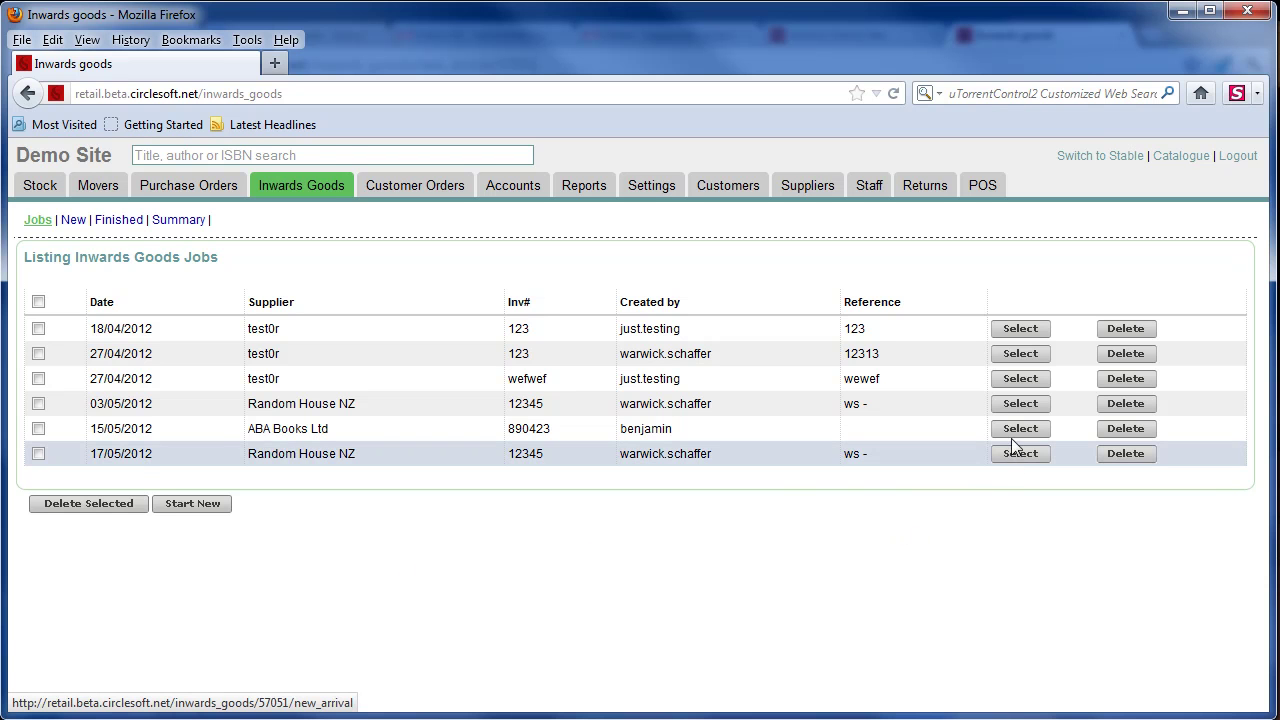
Start a new inwards goods job for supplier Random House NZ with the reference ws
click(200, 504)
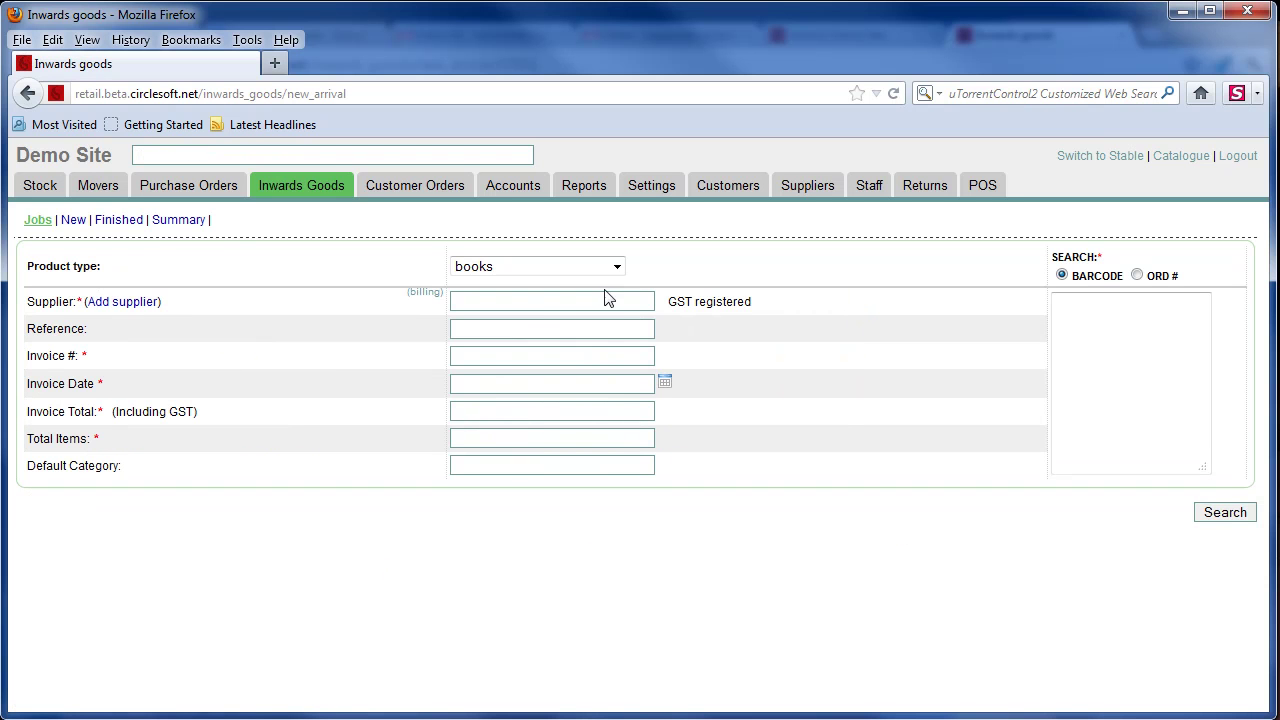
click(564, 300)
text(ran)
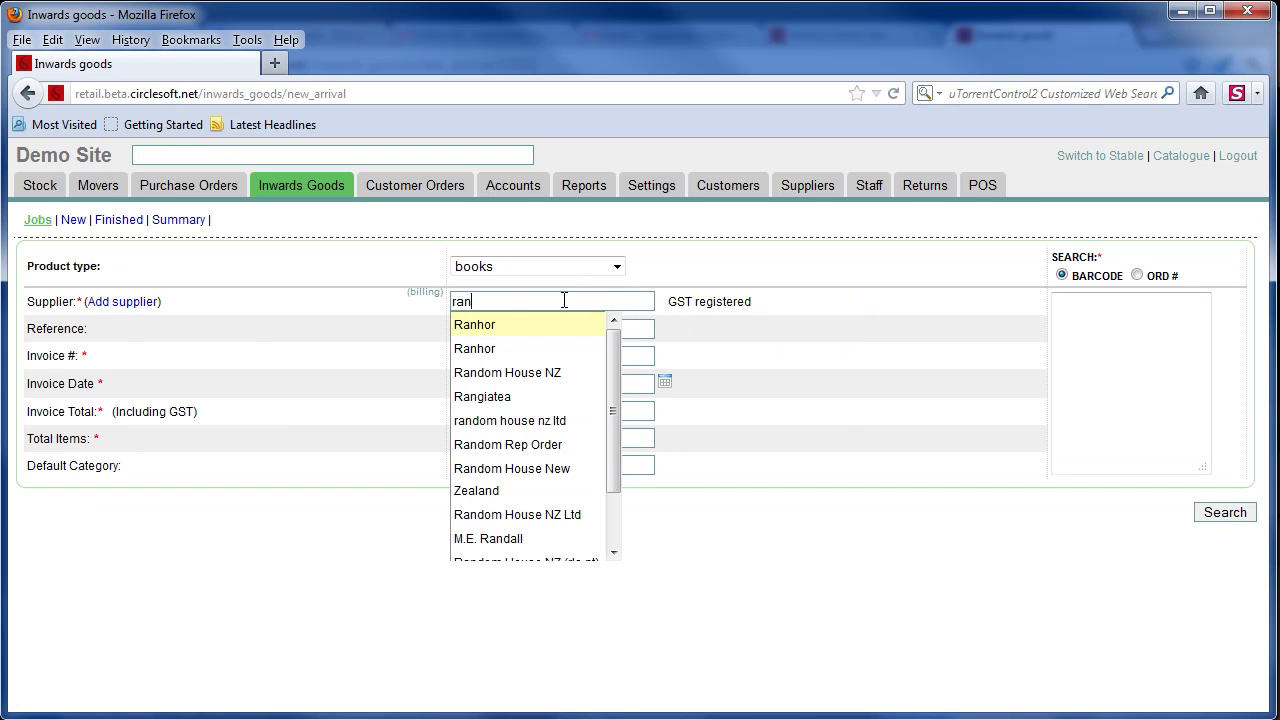
click(529, 374)
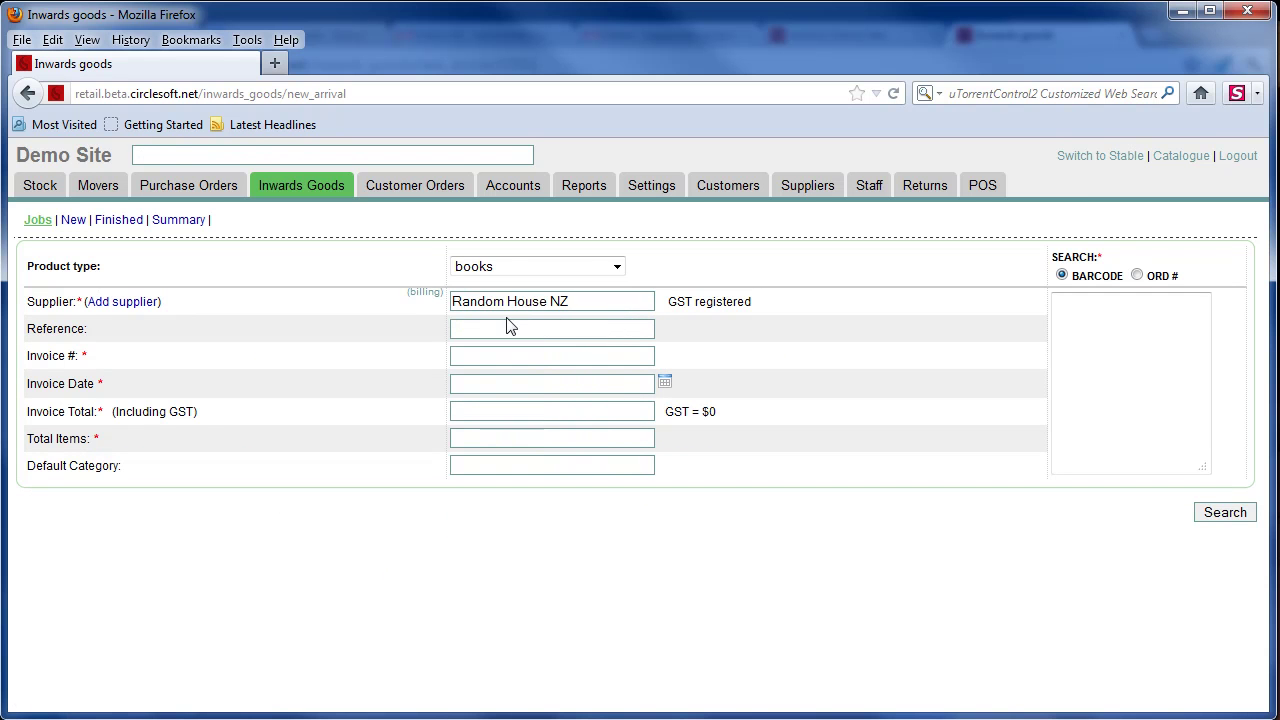
click(563, 332)
text(ws)
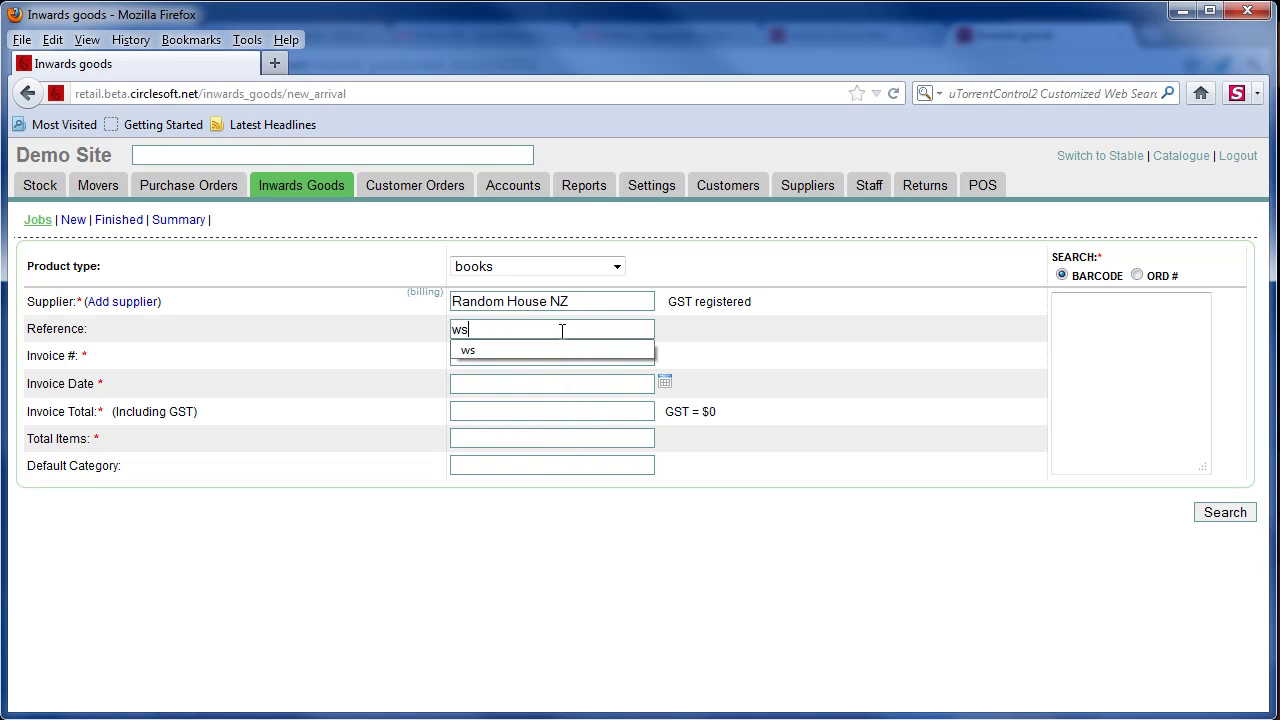
Enter invoice number 12345 and set the invoice date to May 24, 2012
key(Tab)
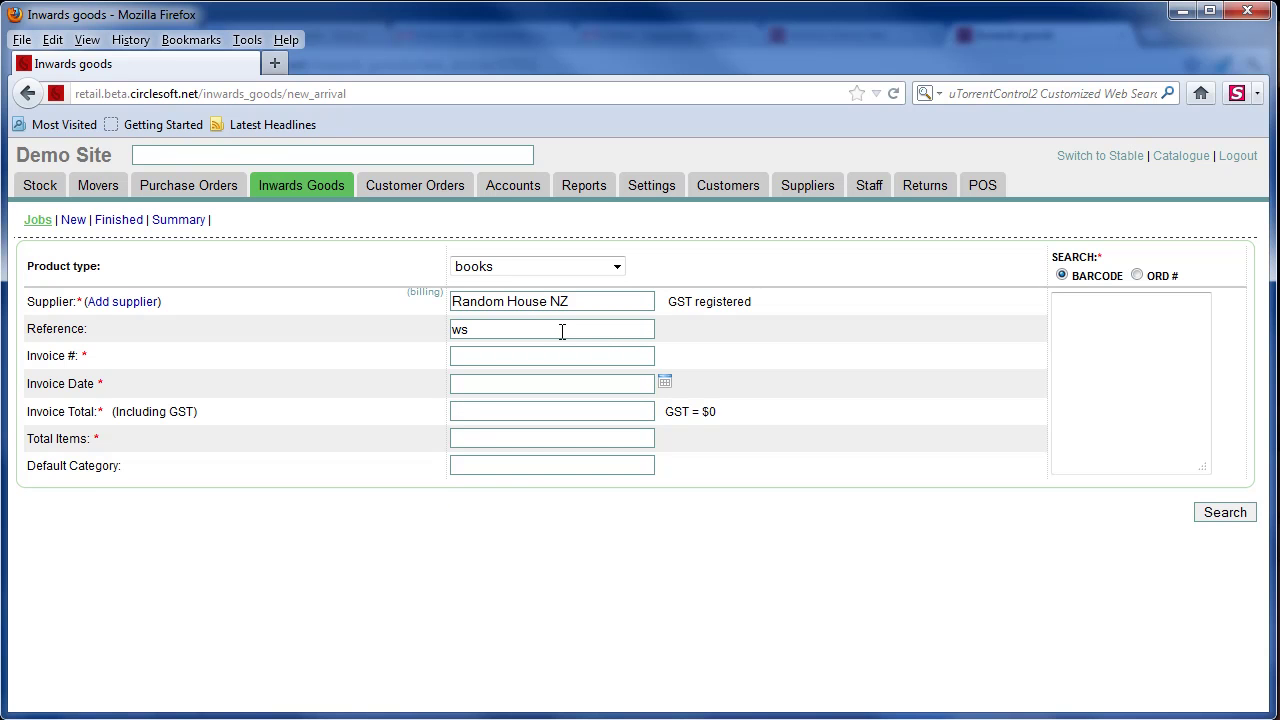
text(12345)
click(665, 386)
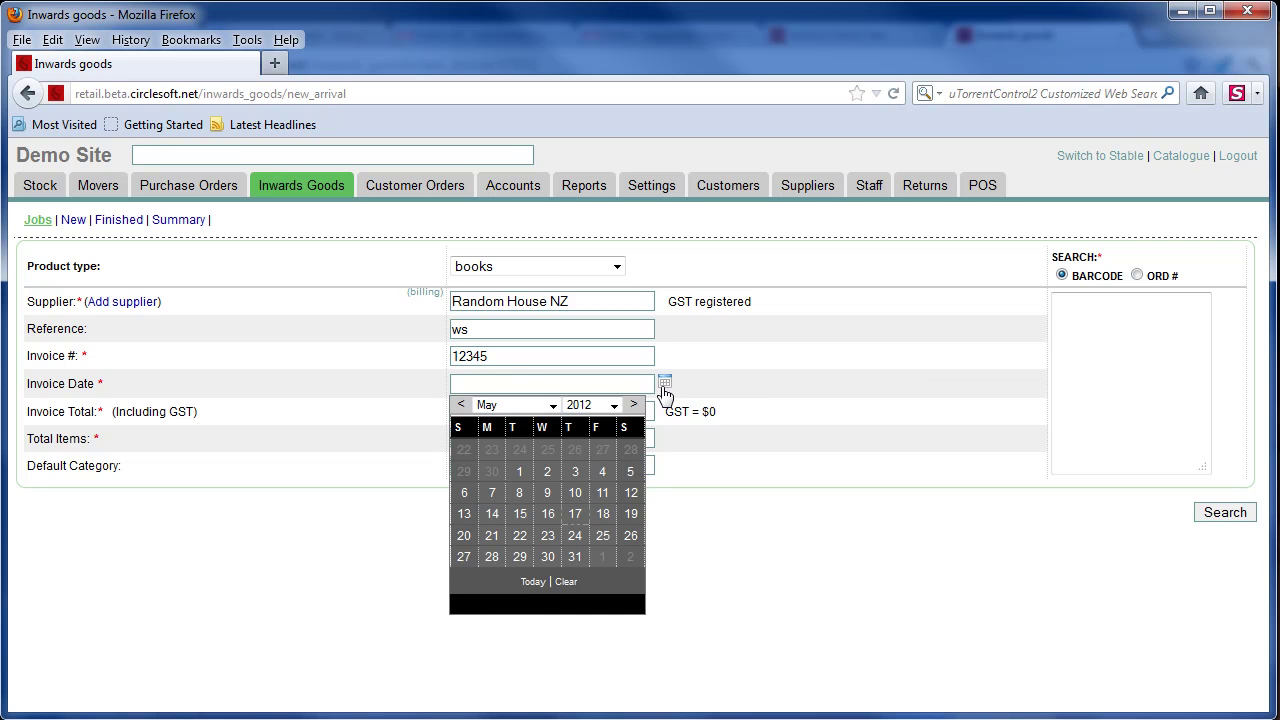
click(575, 541)
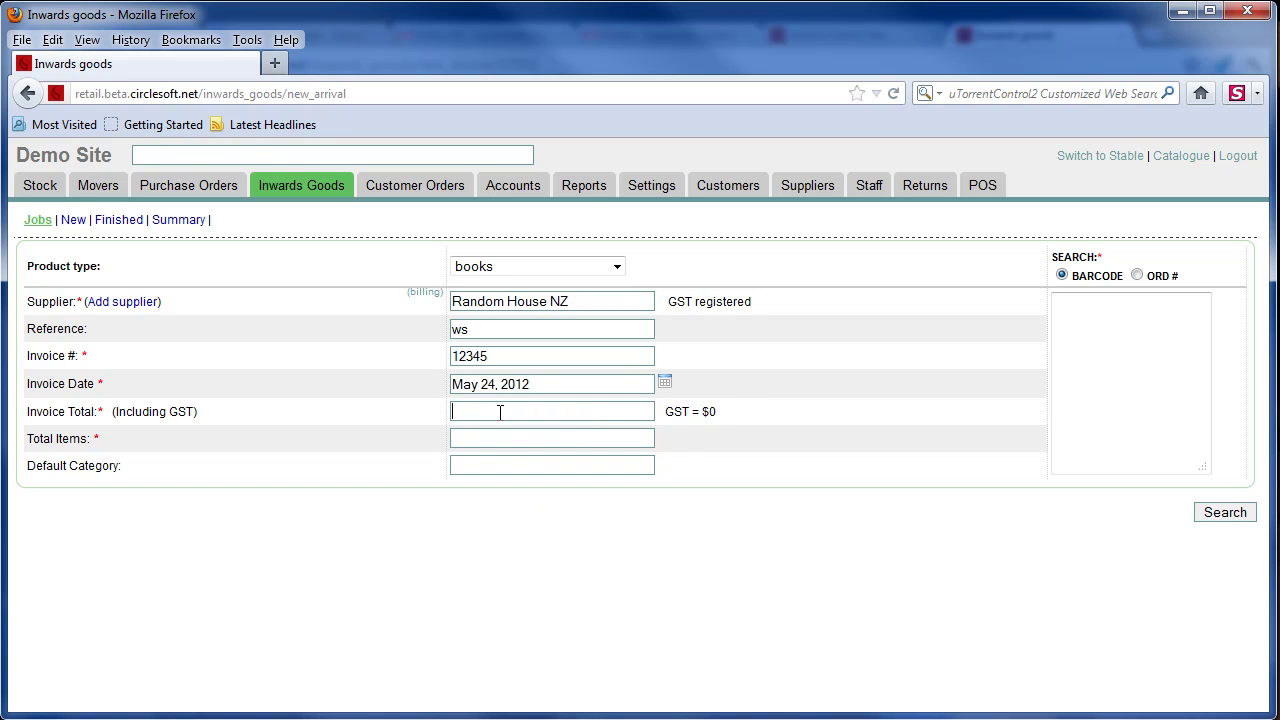
Set the invoice total to 115 and the total items to 10, leaving the default category empty
text(1)
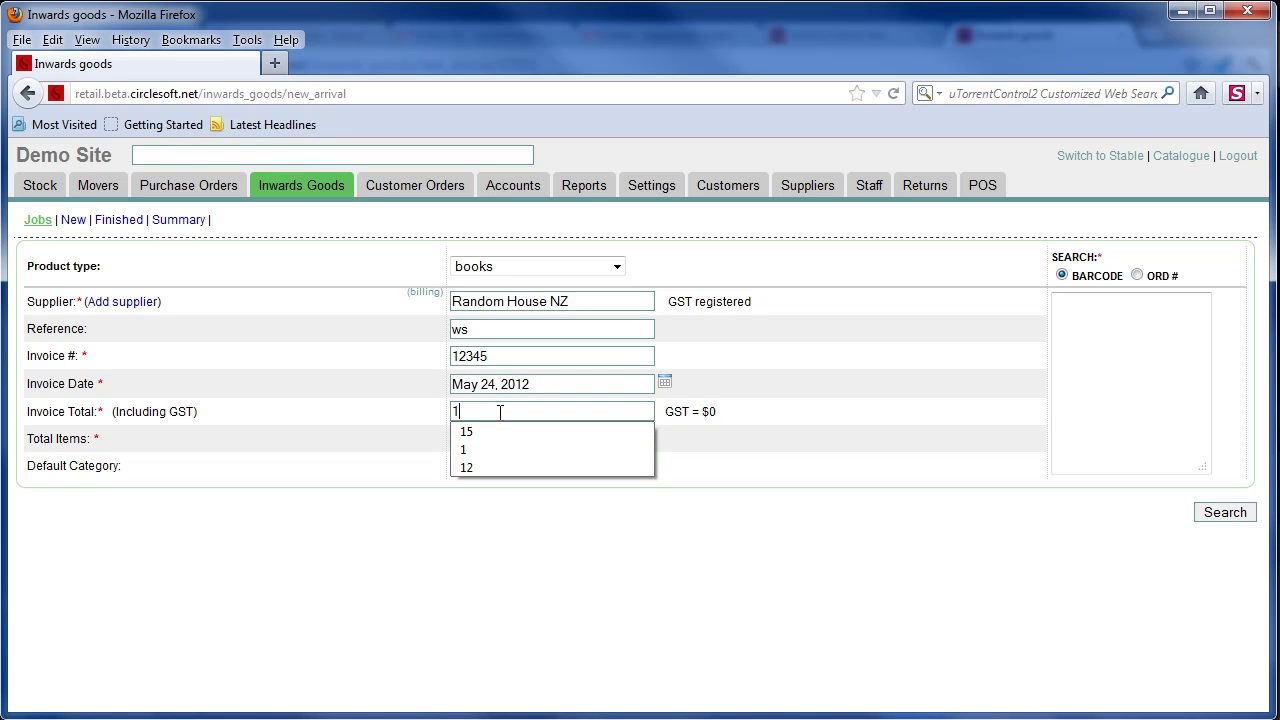
text(15)
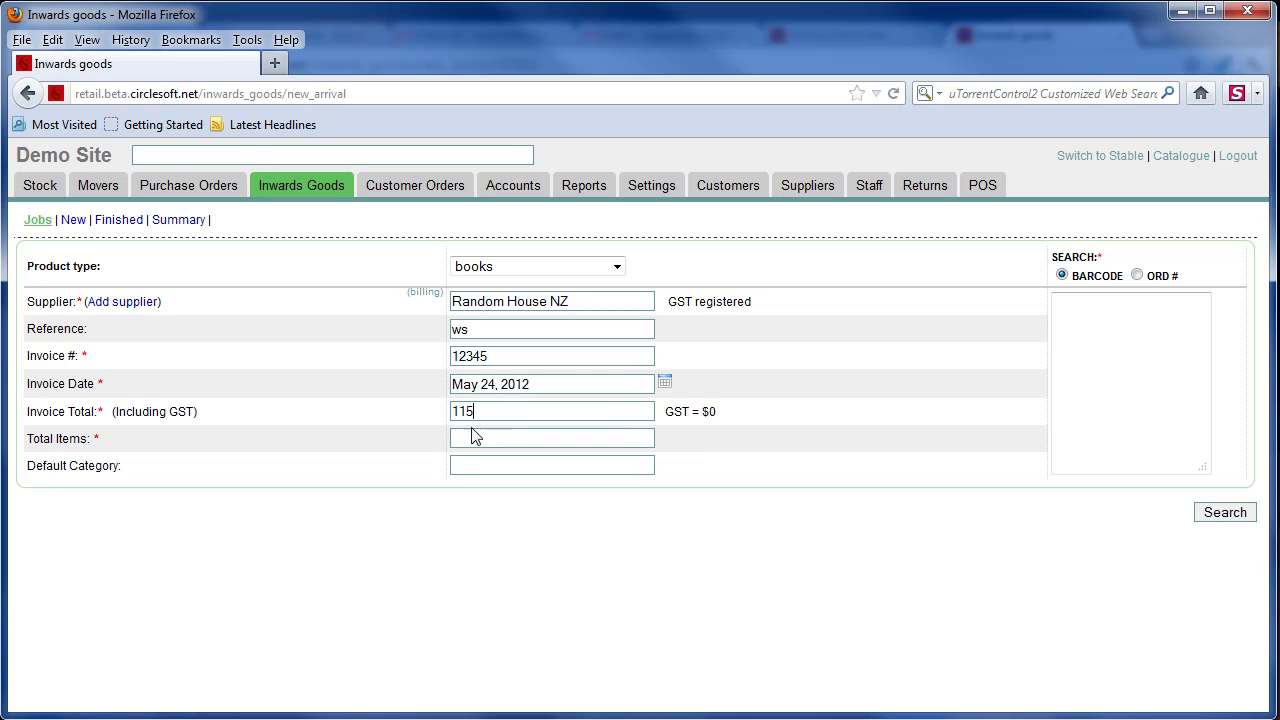
click(478, 437)
text(10)
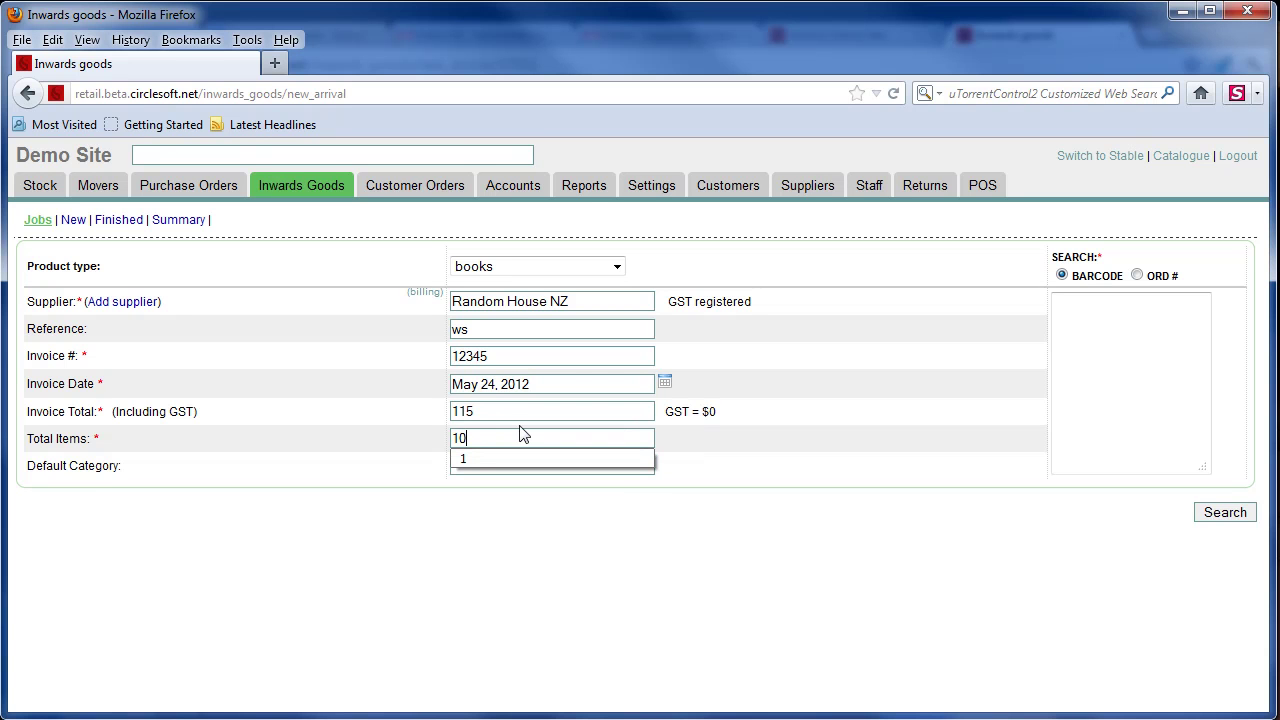
click(520, 462)
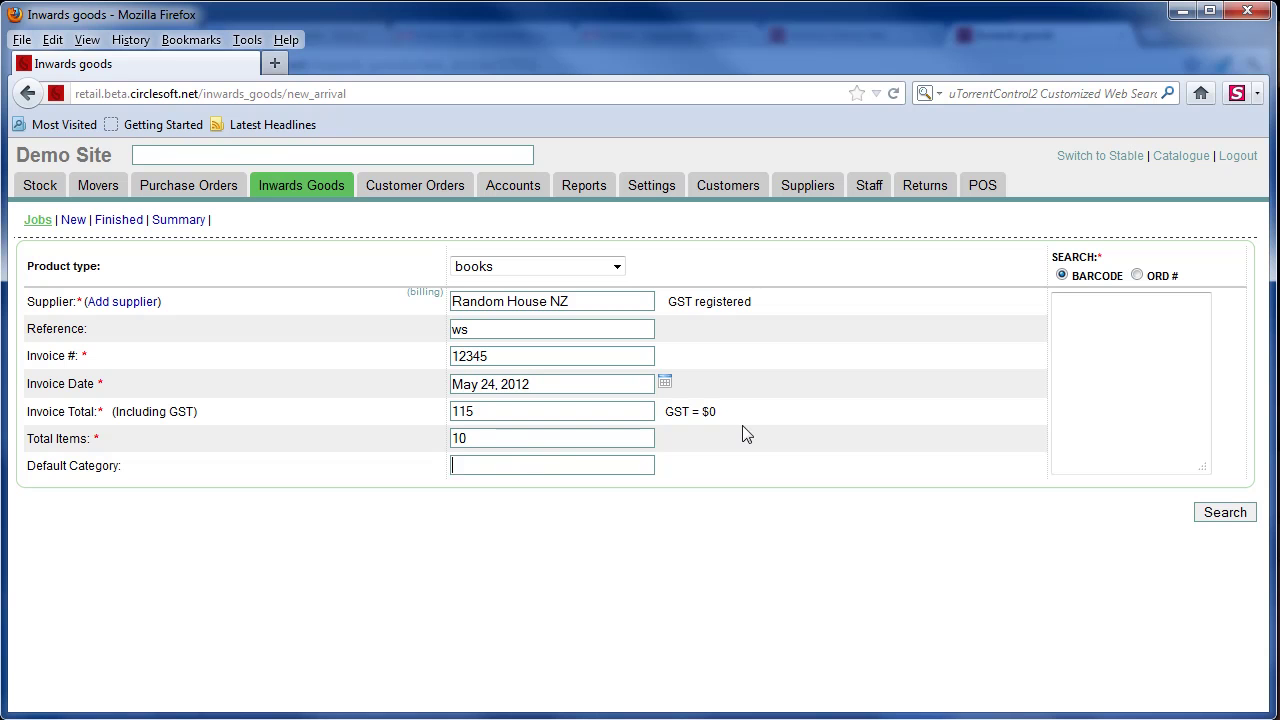
Paste the copied list of ISBNs into the barcode search and load the matching items
click(1074, 330)
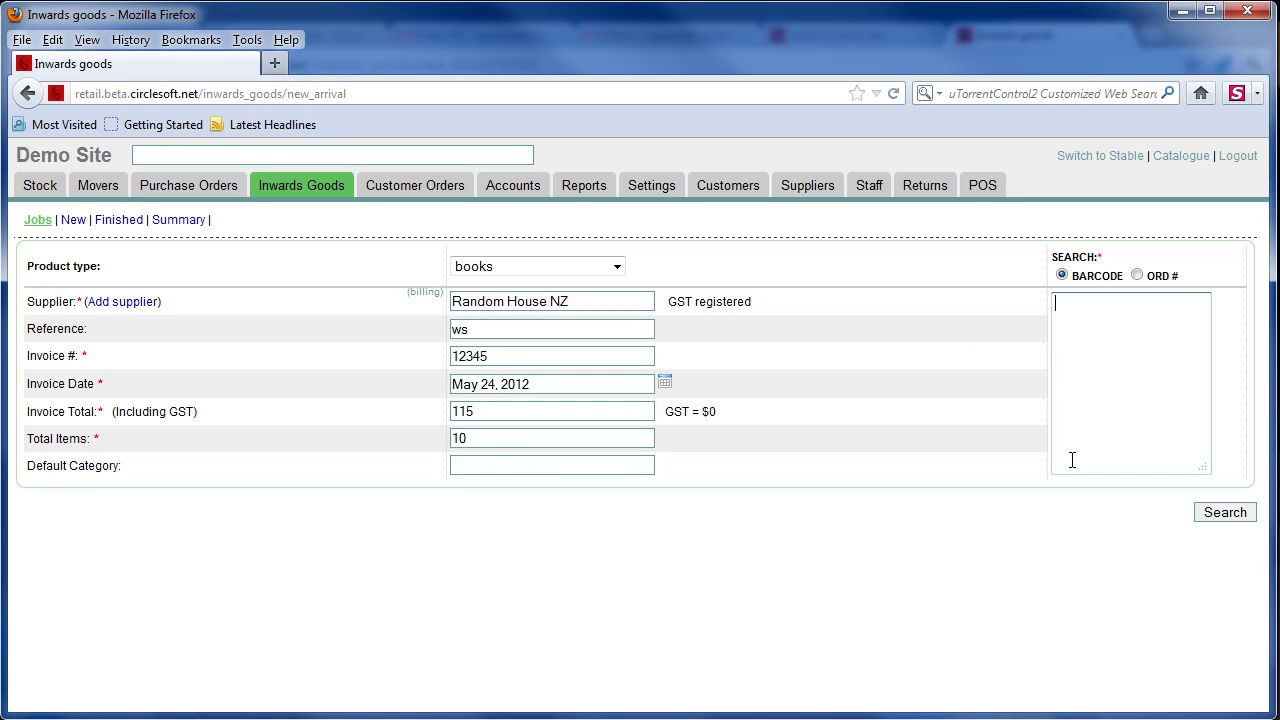
click(1137, 274)
click(1076, 316)
key(ctrl+v)
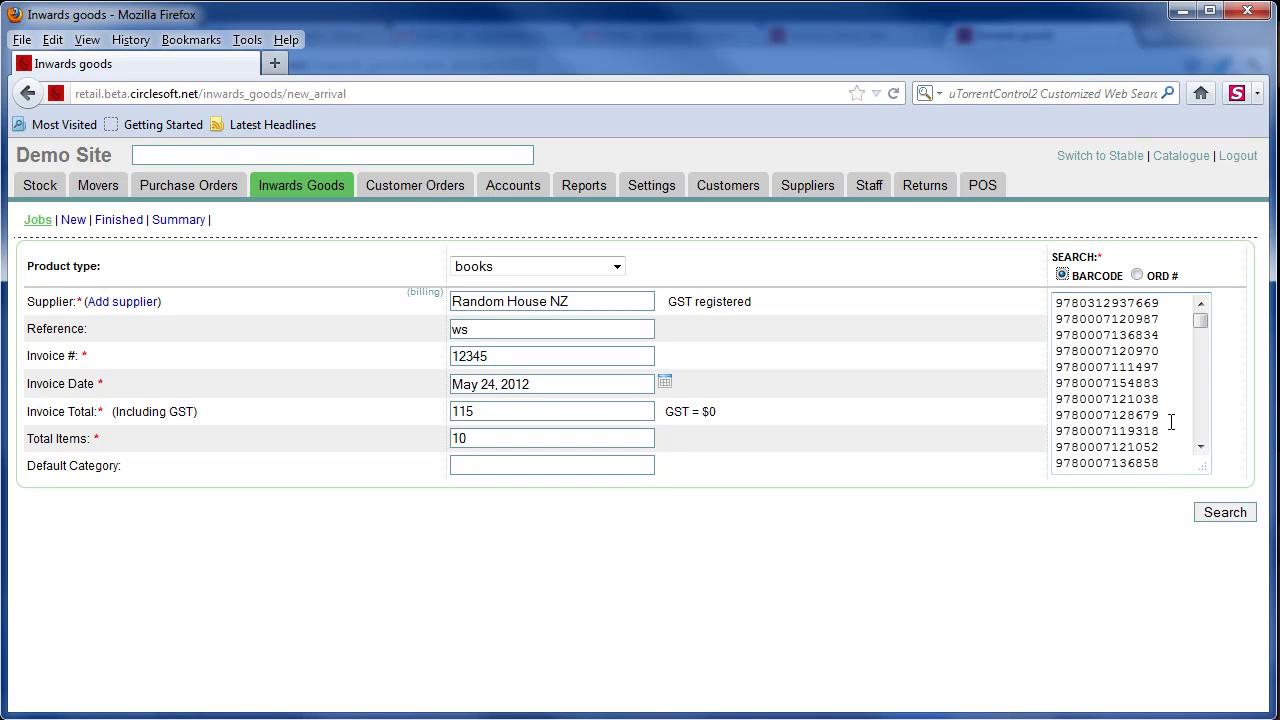
click(1215, 520)
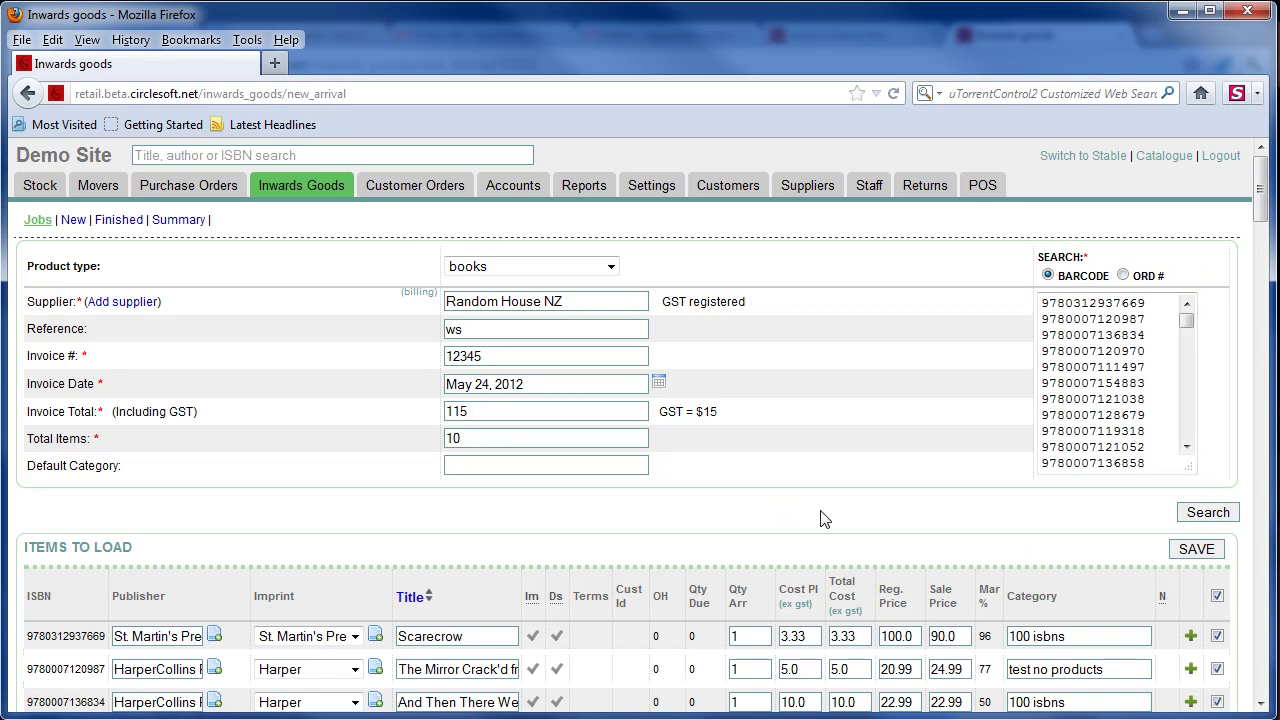
Check the browser's advanced accessibility option for searching text when typing starts, leaving the settings unchanged
click(246, 41)
click(282, 238)
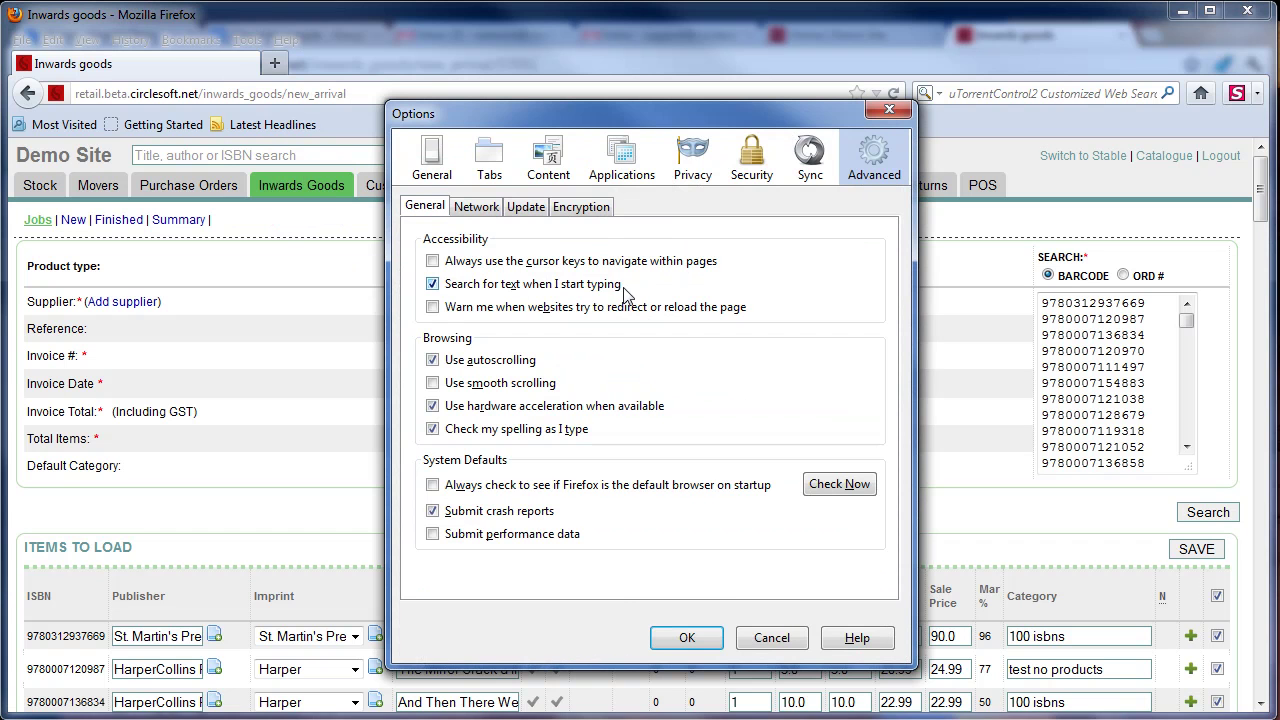
click(893, 109)
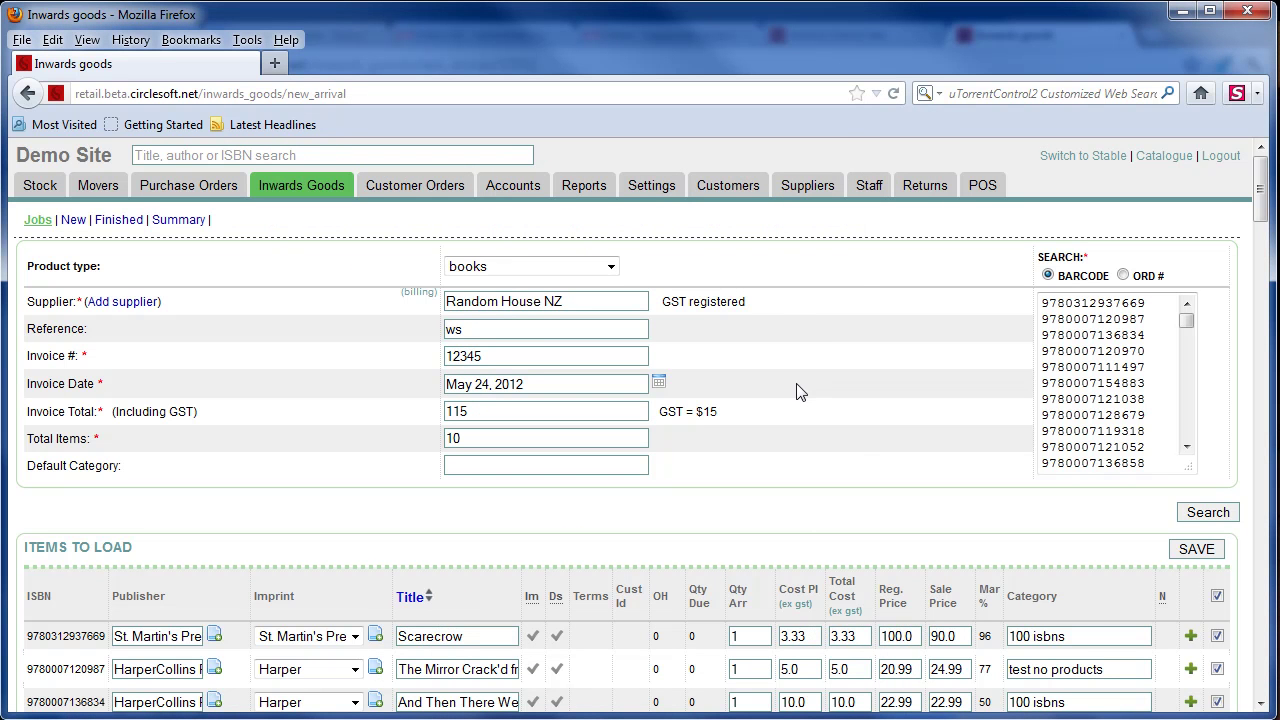
Find The Mirror Crack'd by searching for "mirr" and set its quantity arrived to 2 and total cost to 55
text(mi)
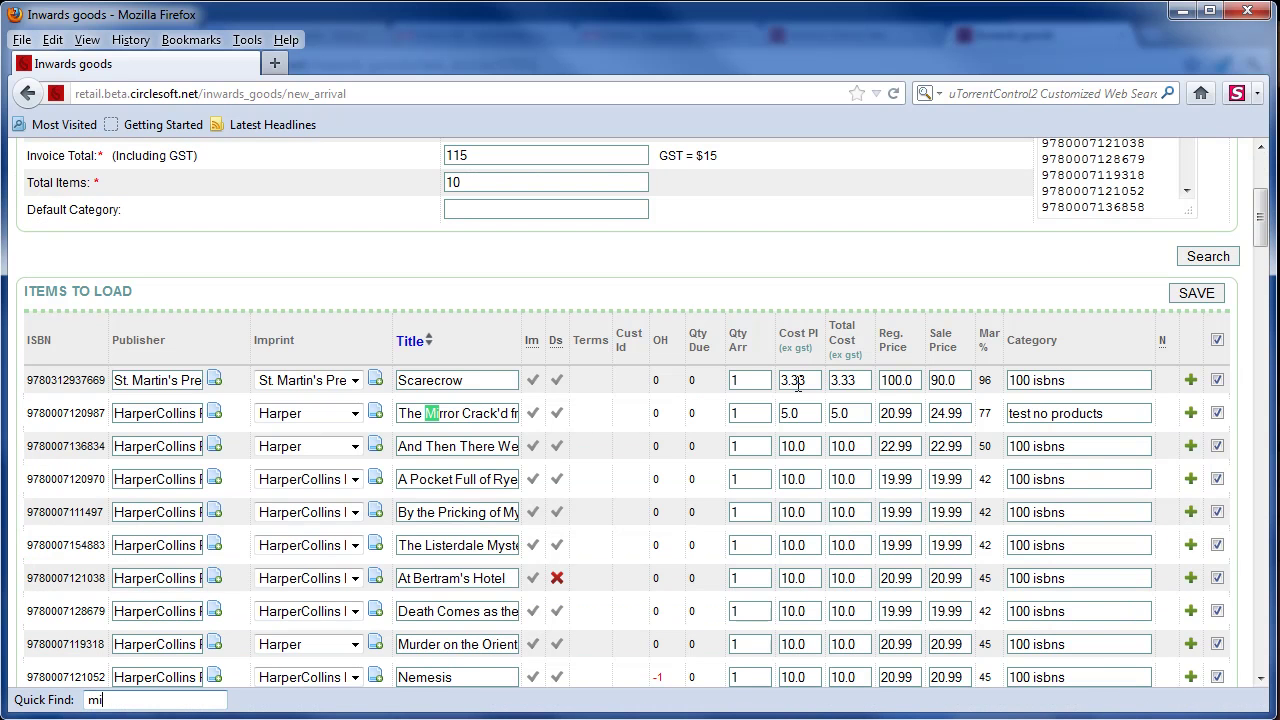
text(rr)
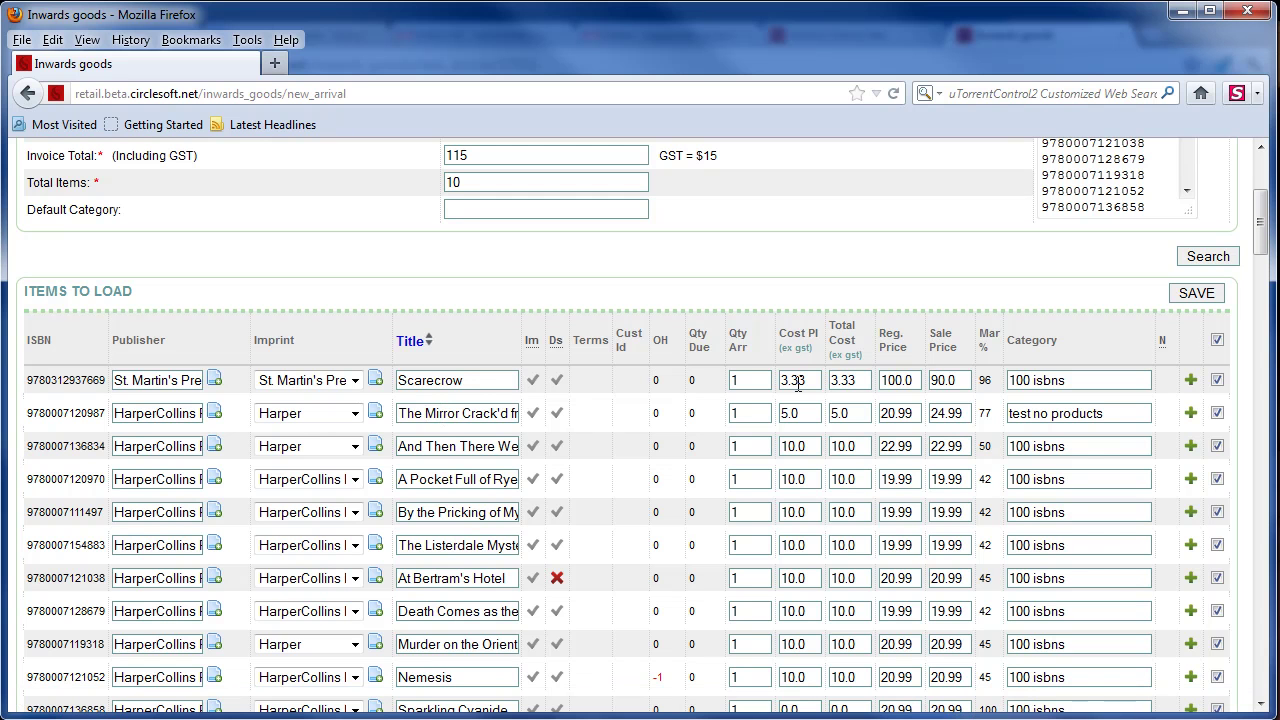
key(Tab)
text(2)
key(Tab)
key(Tab)
text(55)
key(Tab)
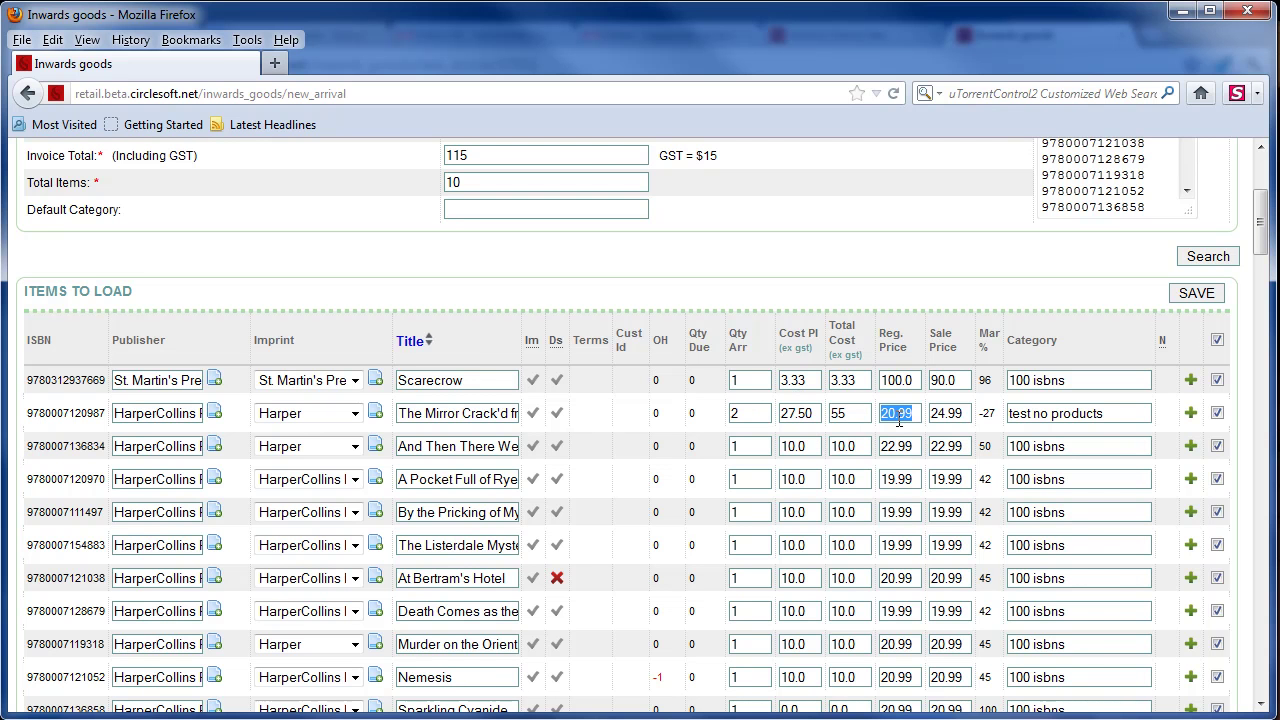
Change the category of The Mirror Crack'd to Books->This is a test
key(Tab)
key(Tab)
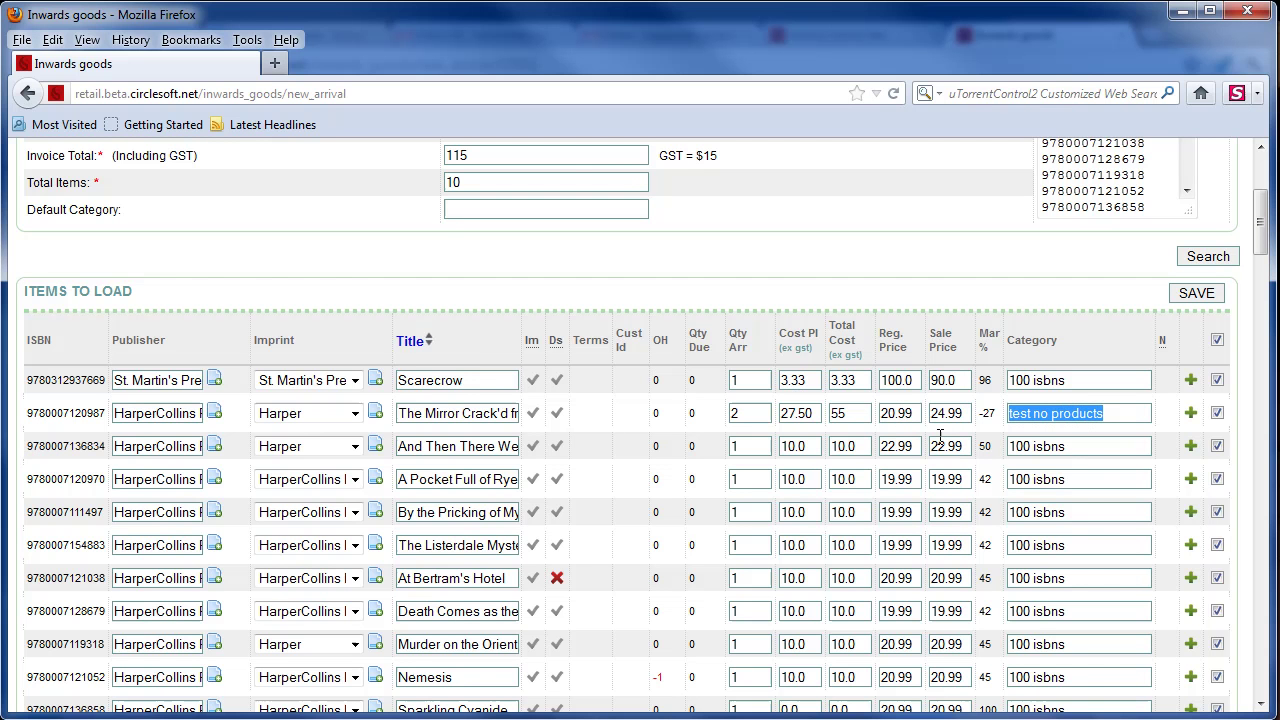
text(t)
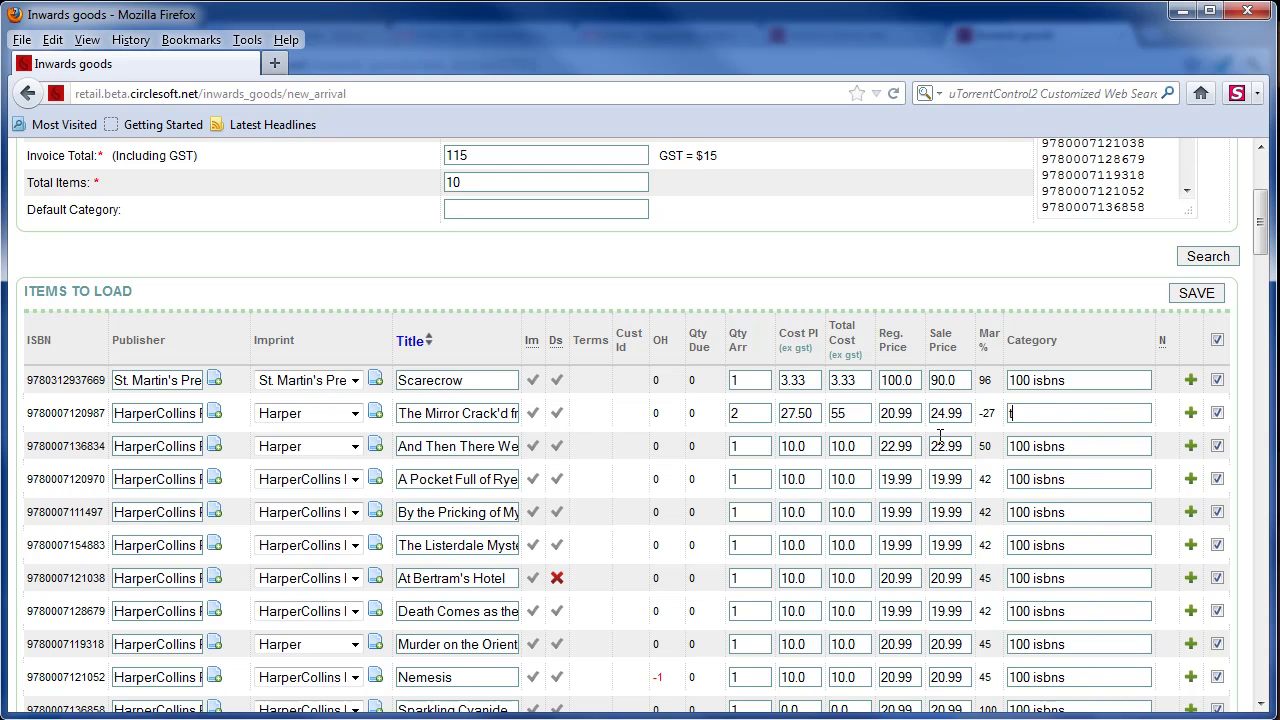
text(est)
key(Down)
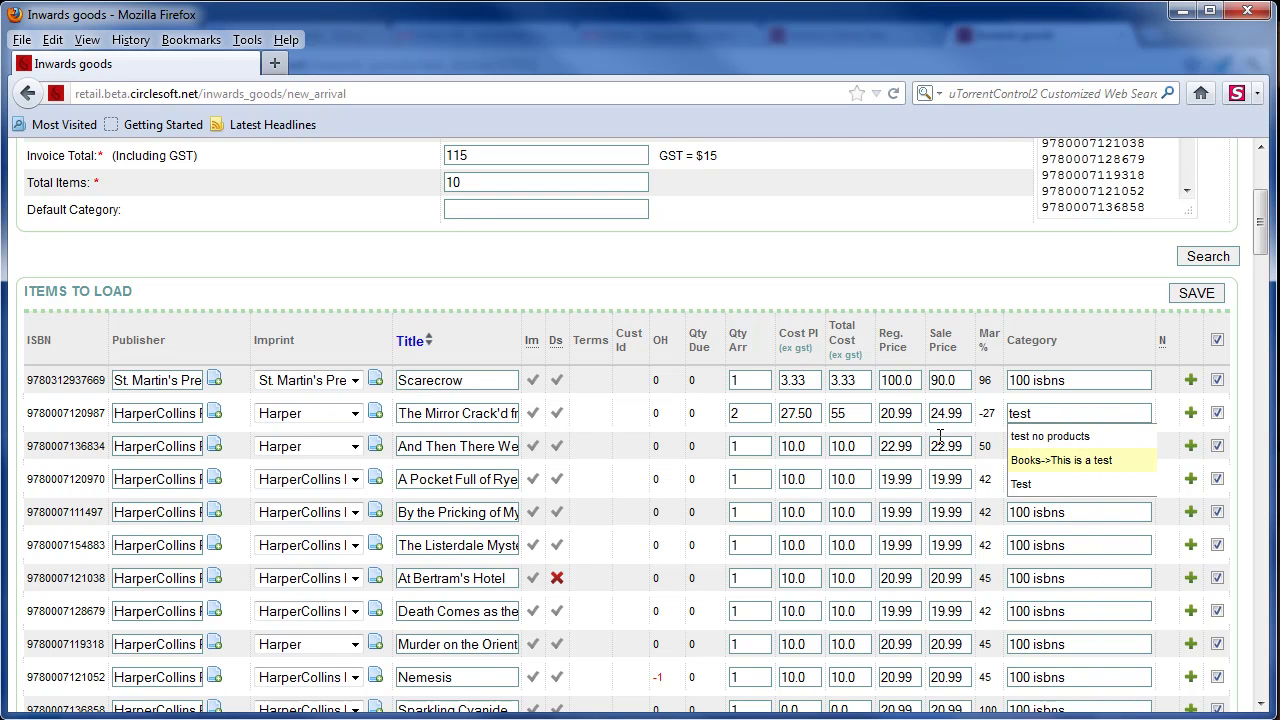
key(Return)
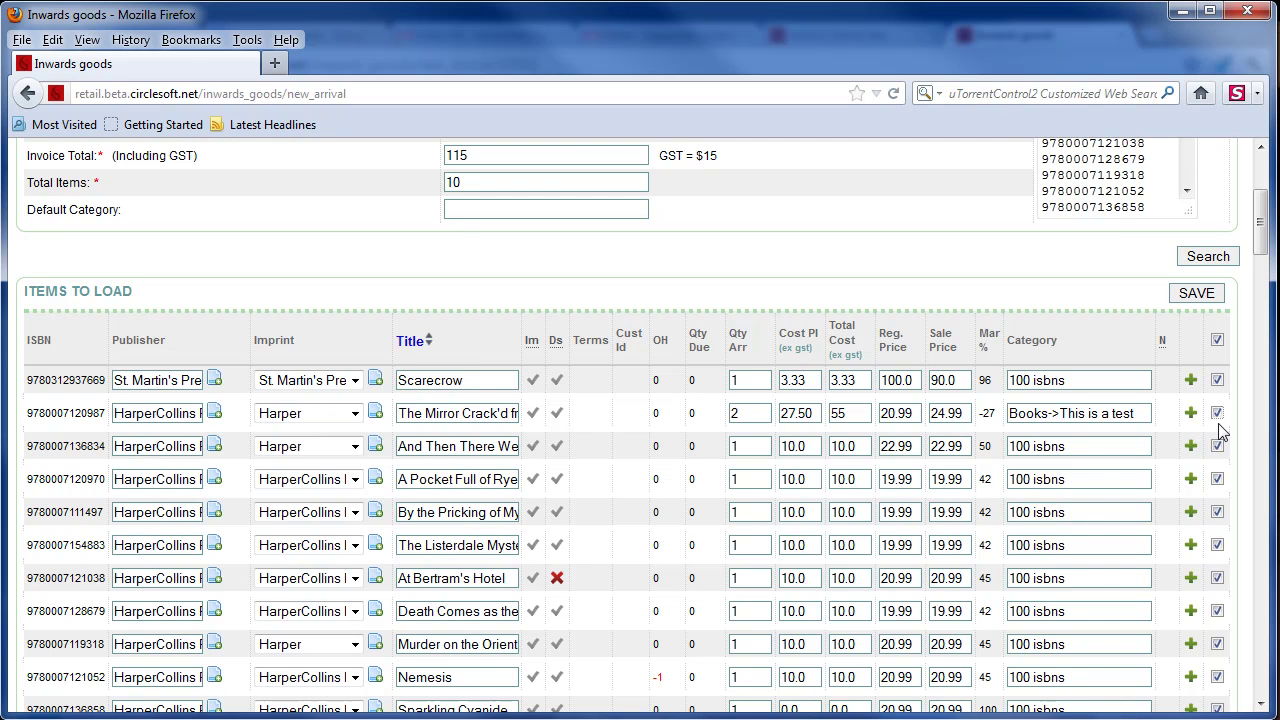
Search the page for "at" to locate At Bertram's Hotel and step through its row fields
key(slash)
text(at)
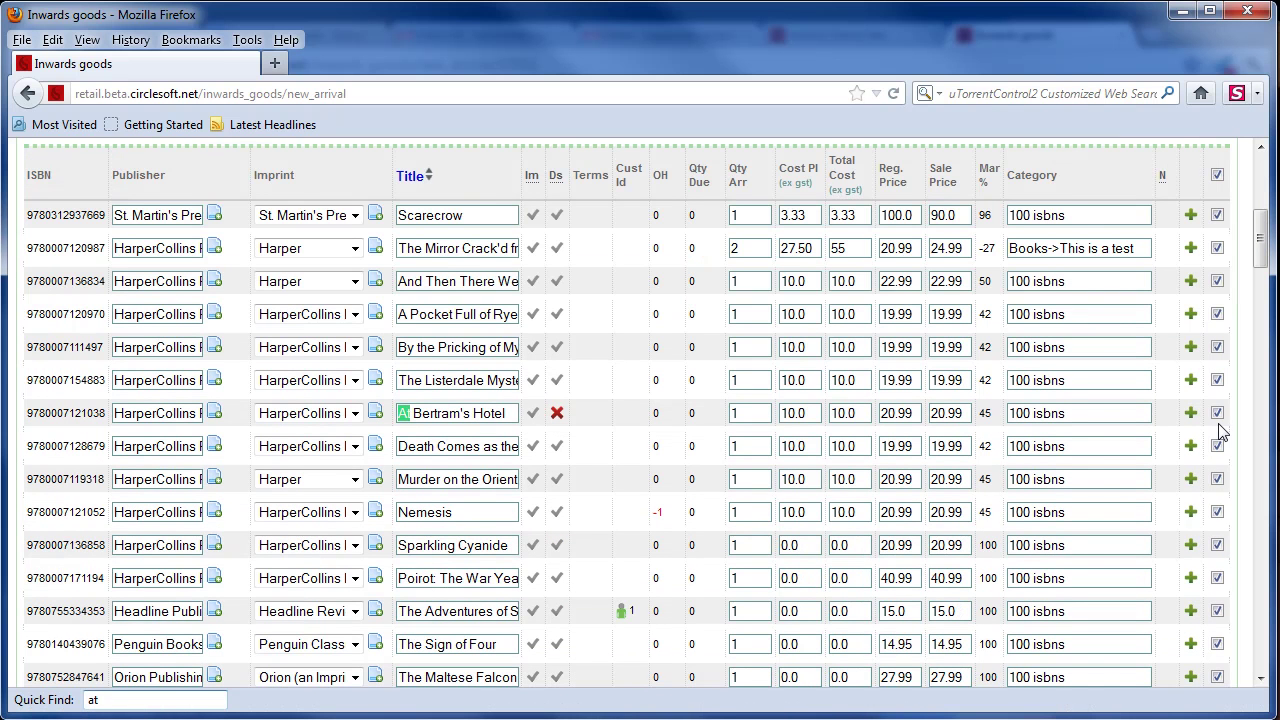
key(Escape)
key(Tab)
key(Tab)
key(Tab)
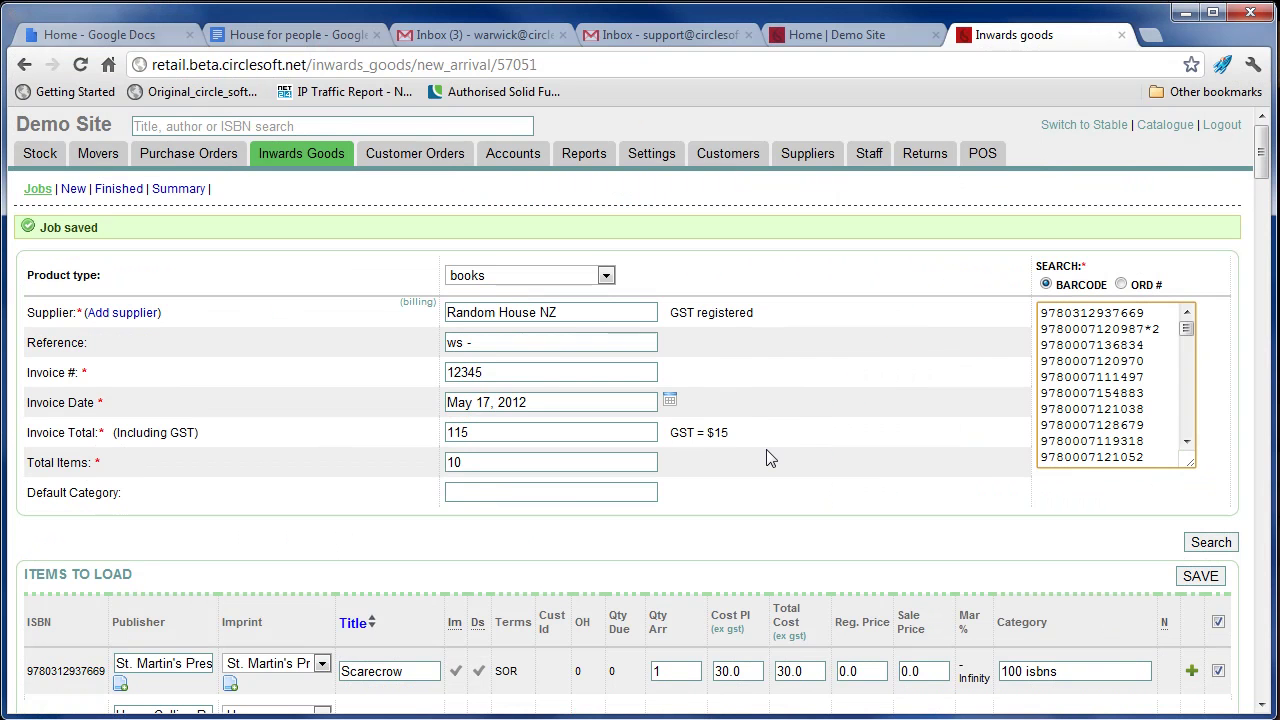
In the saved job open in Chrome, find The Mirror Crack'd with "mirr" and set its quantity arrived to 1
key(ctrl+f)
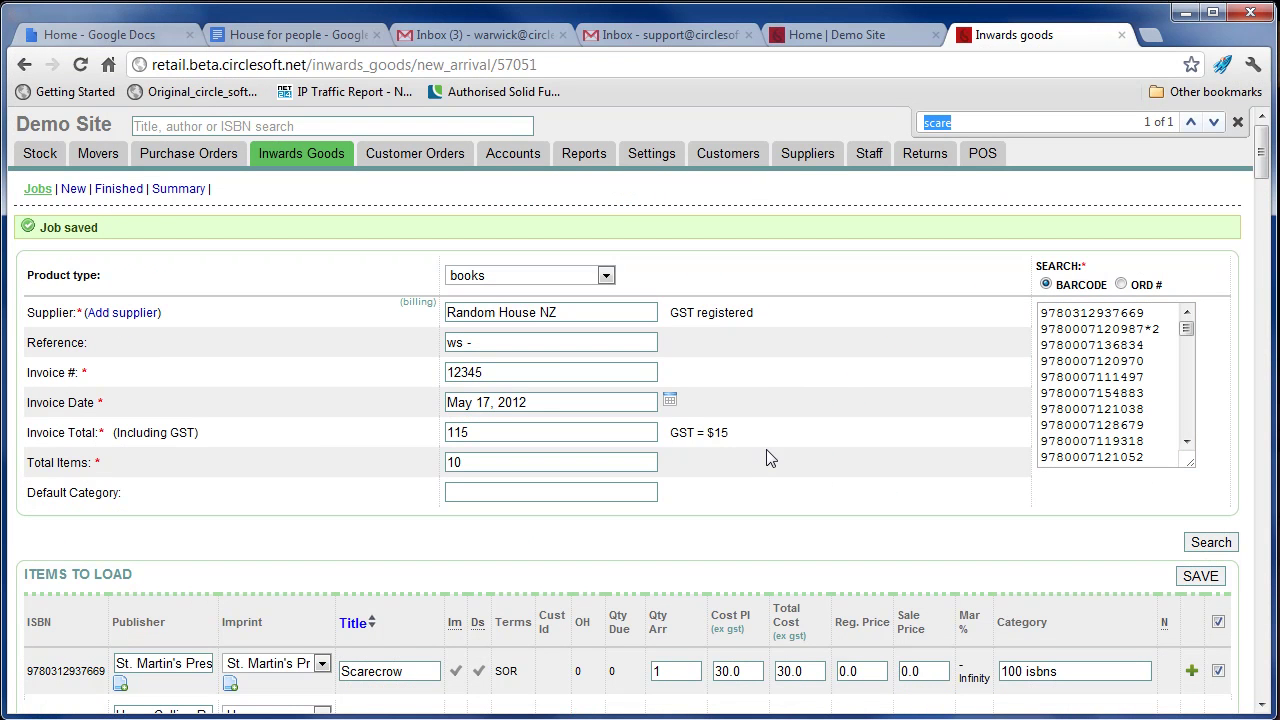
text(mirr)
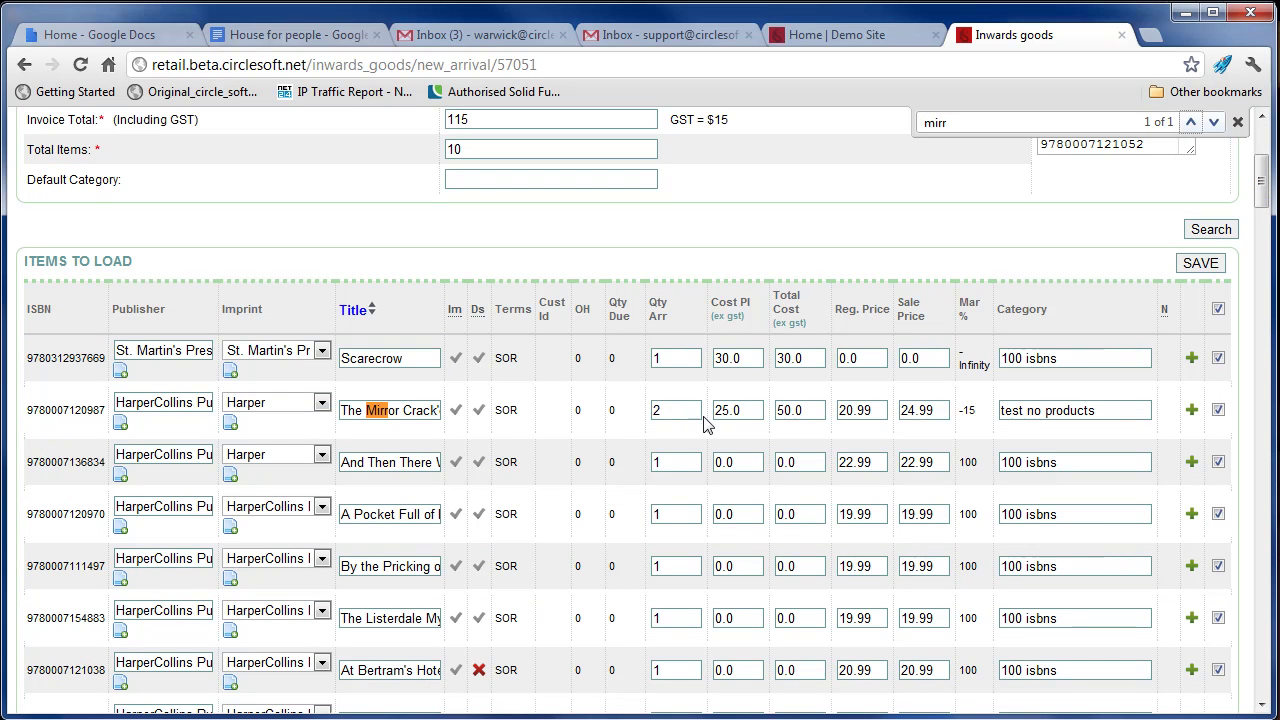
click(671, 412)
double_click(671, 412)
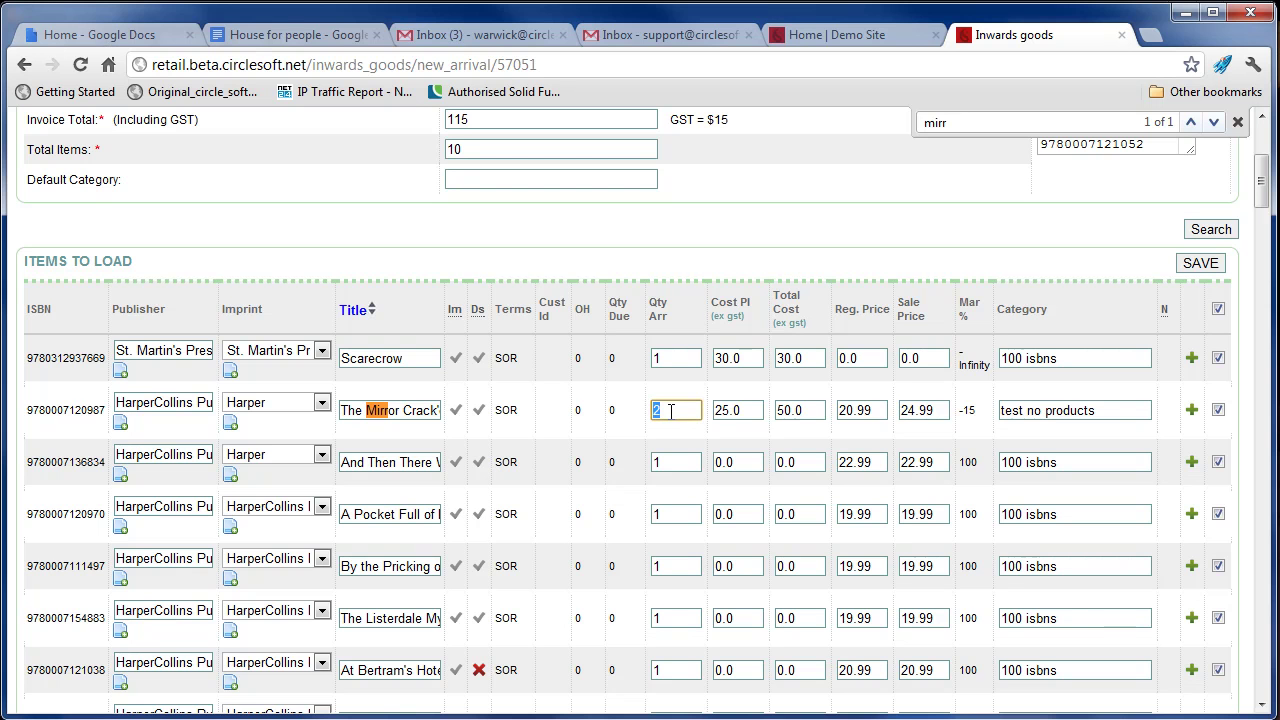
text(1)
key(Tab)
key(Tab)
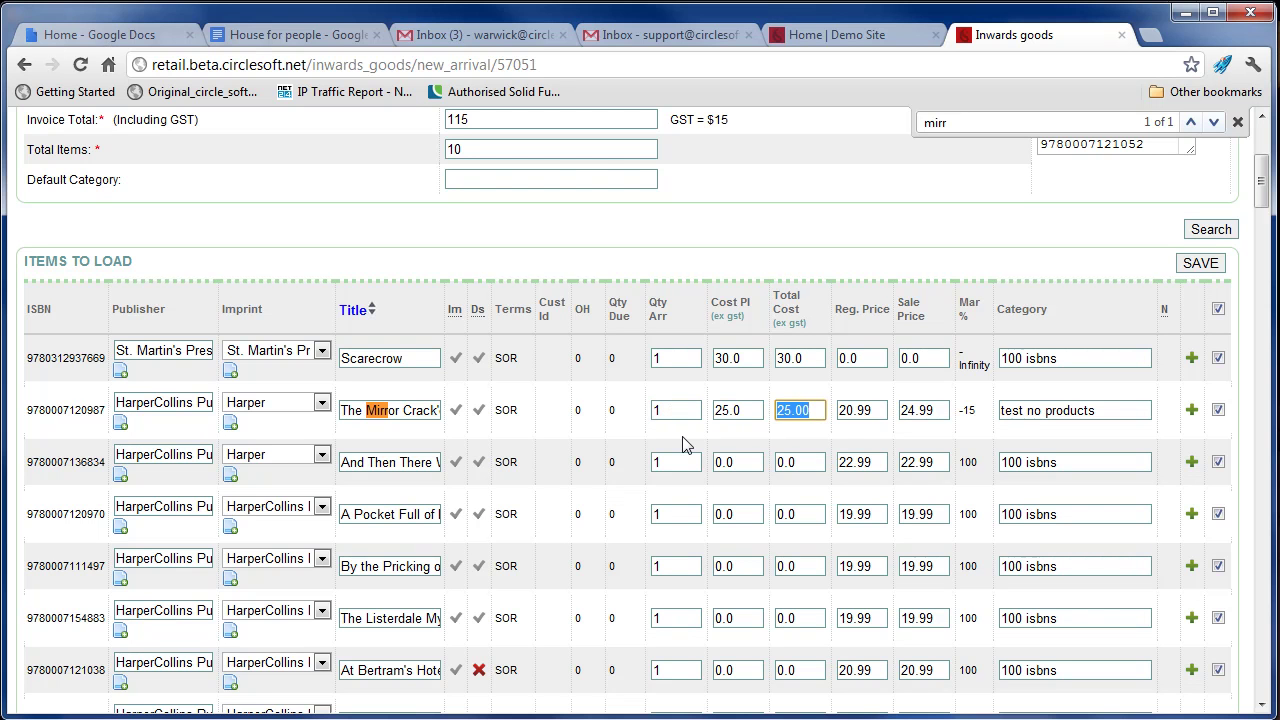
key(Tab)
key(Tab)
key(Tab)
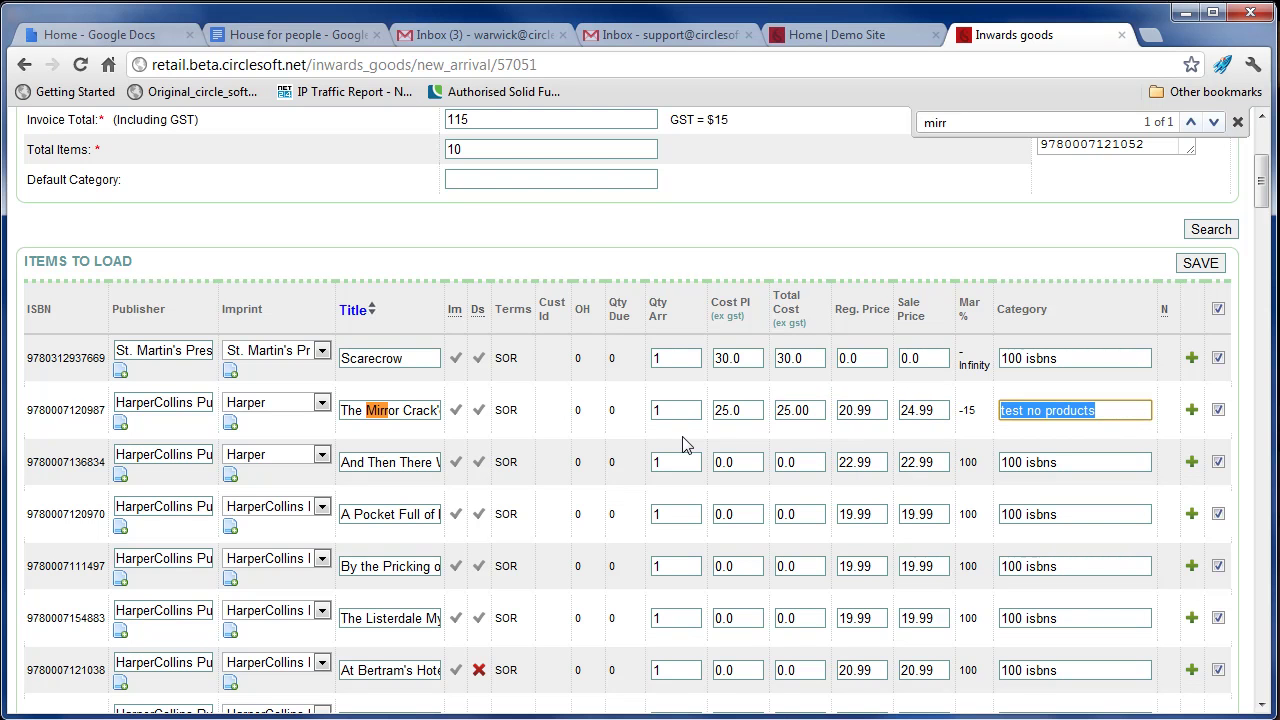
key(ctrl+f)
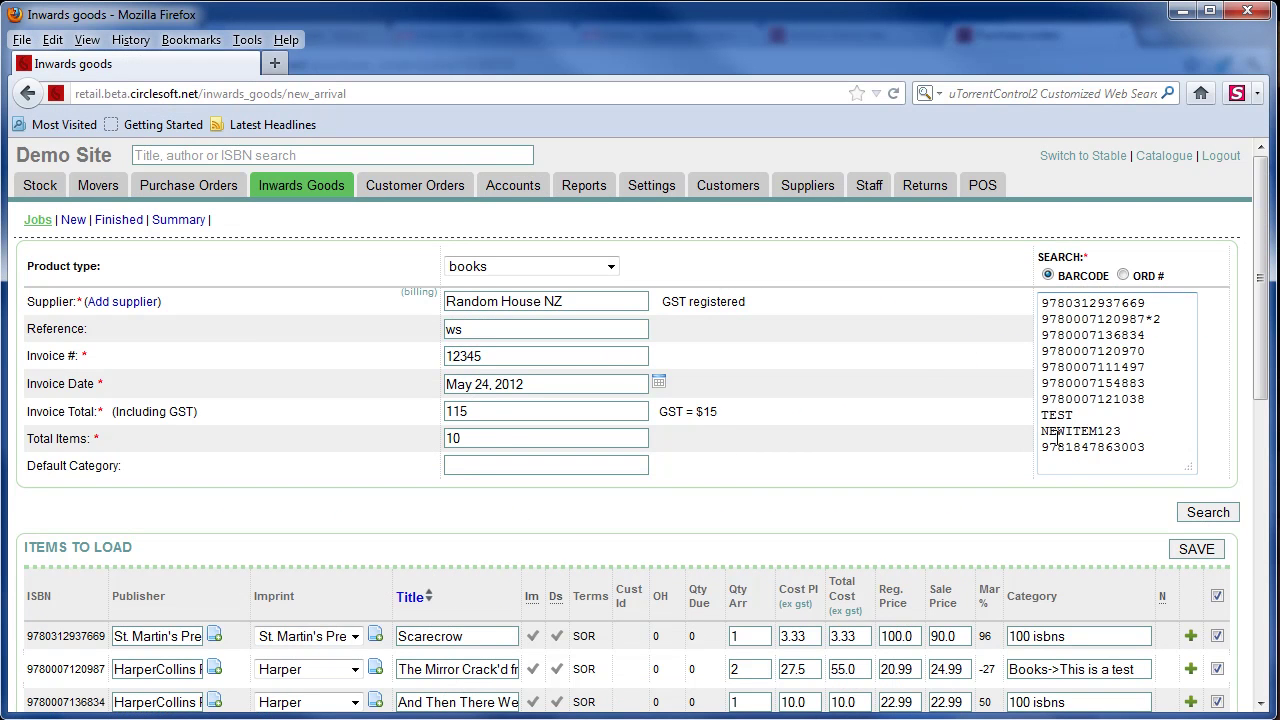
Review the loaded items in Firefox and inspect the quantity due details of the Dragon Art item
scroll(903, 500, down, 10)
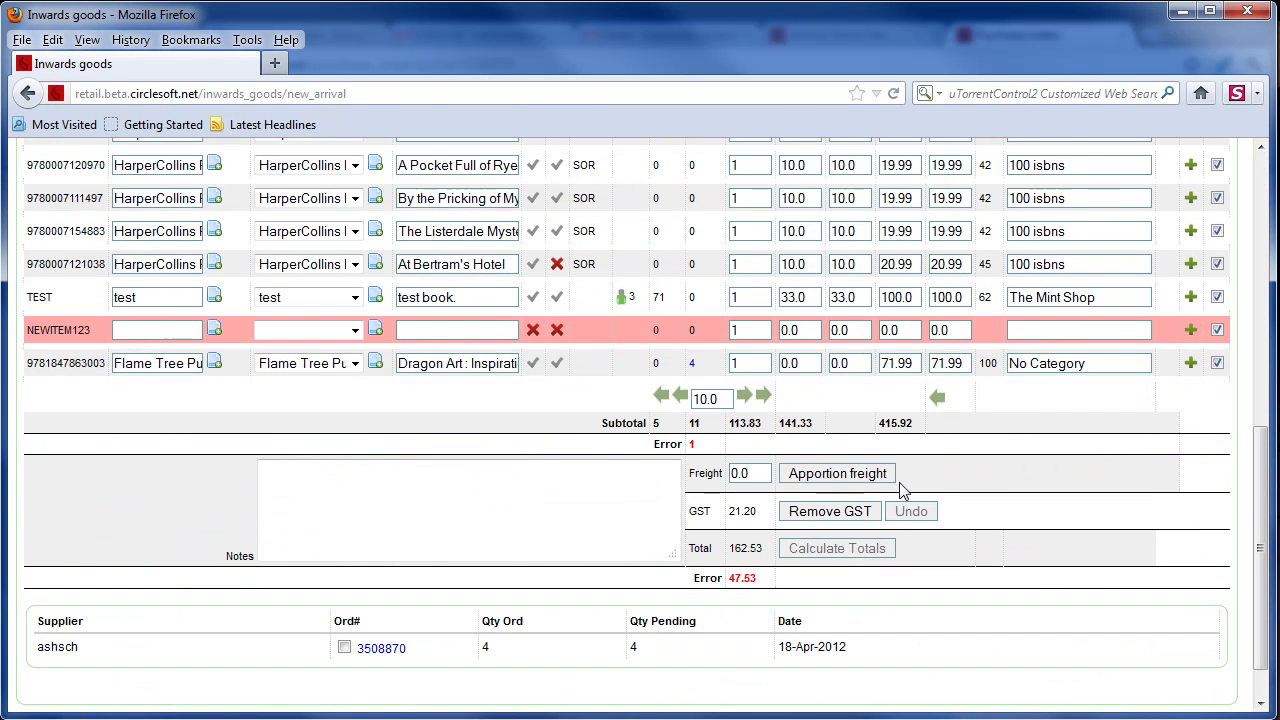
scroll(900, 483, up, 2)
scroll(795, 567, up, 2)
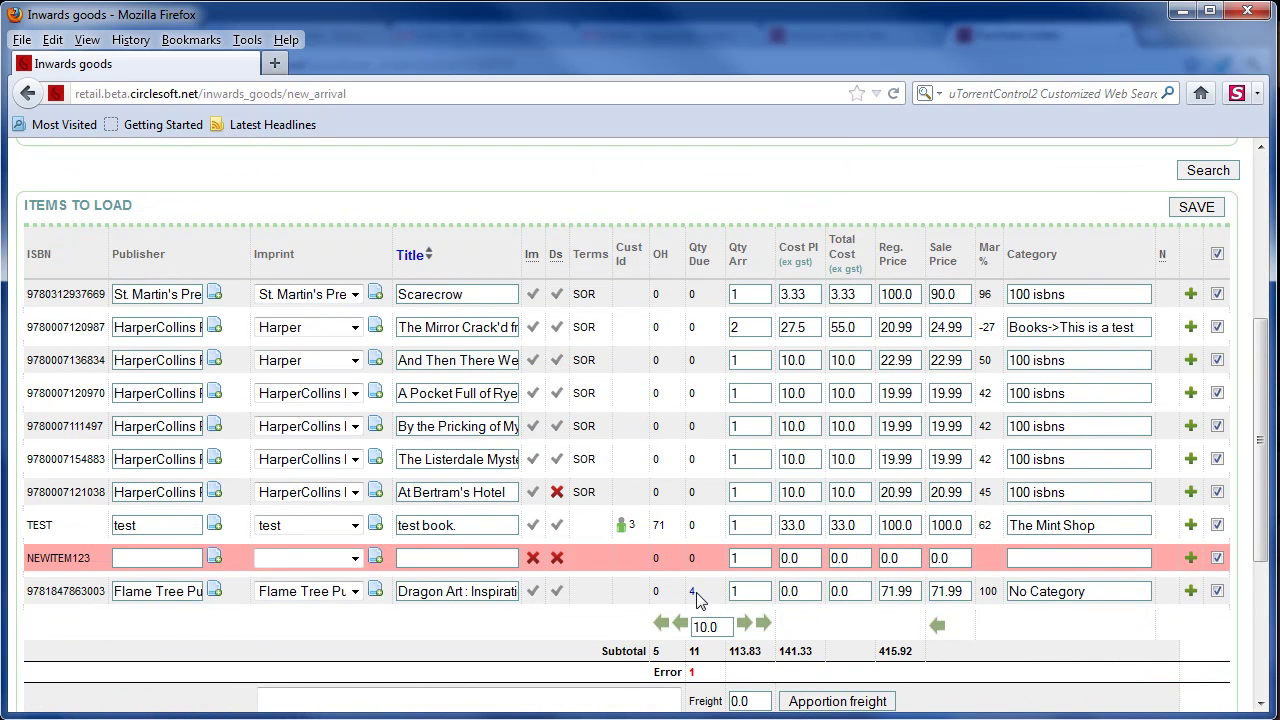
click(692, 591)
mouse_move(628, 537)
Set the publisher of the unrecognised item NEWITEM123 to rancnz
text(an)
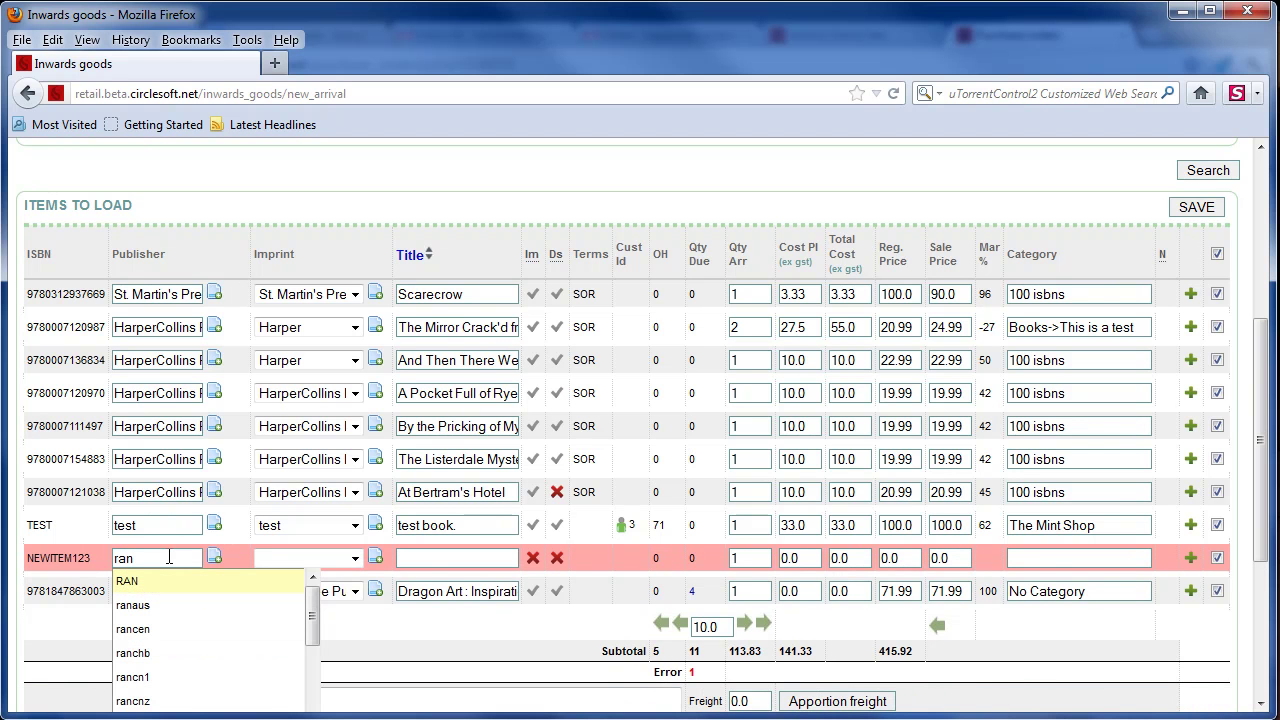
click(157, 703)
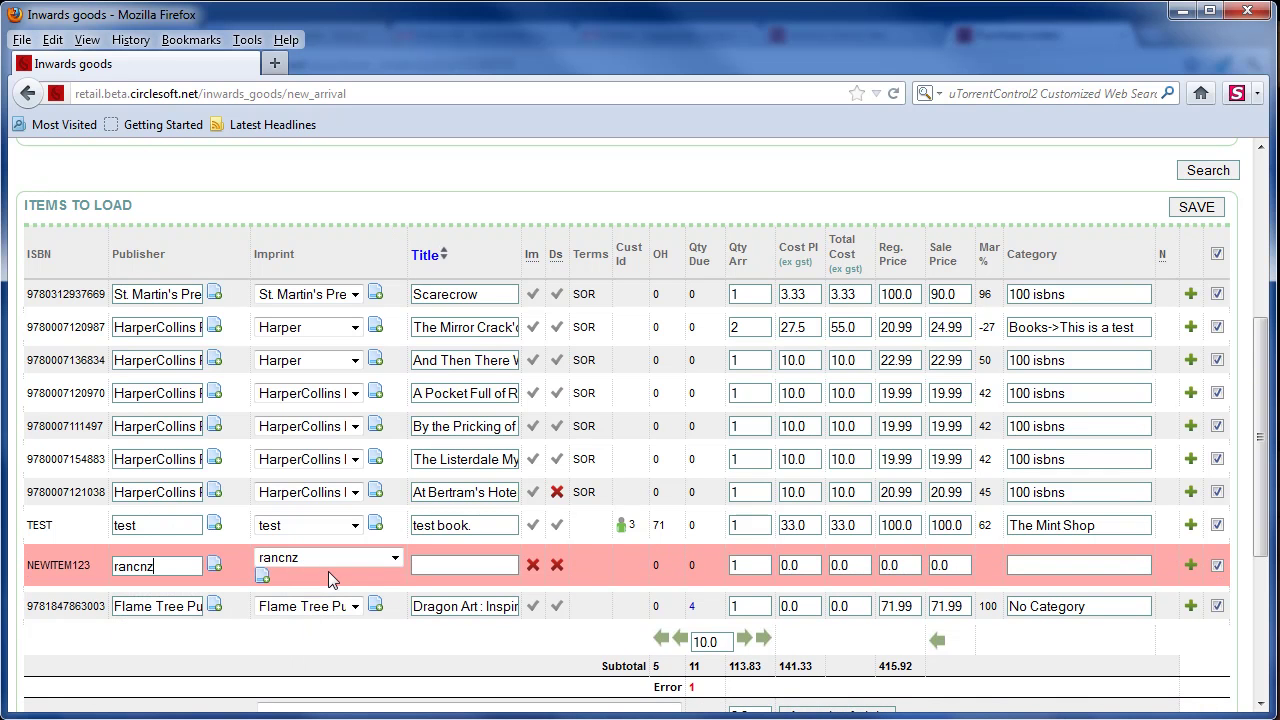
Enter test product as the title of NEWITEM123
click(395, 559)
click(428, 565)
text(test product)
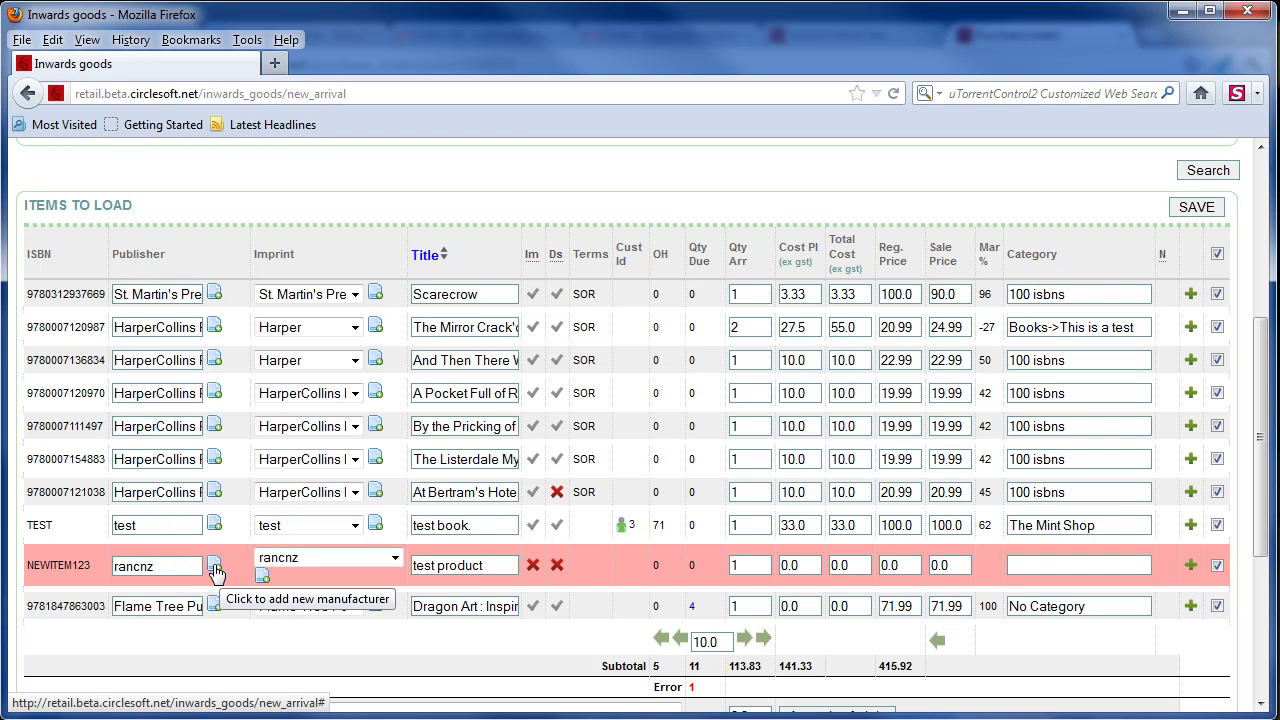
Add a new publisher named newPublisher for NEWITEM123 in place of the selected one
click(215, 573)
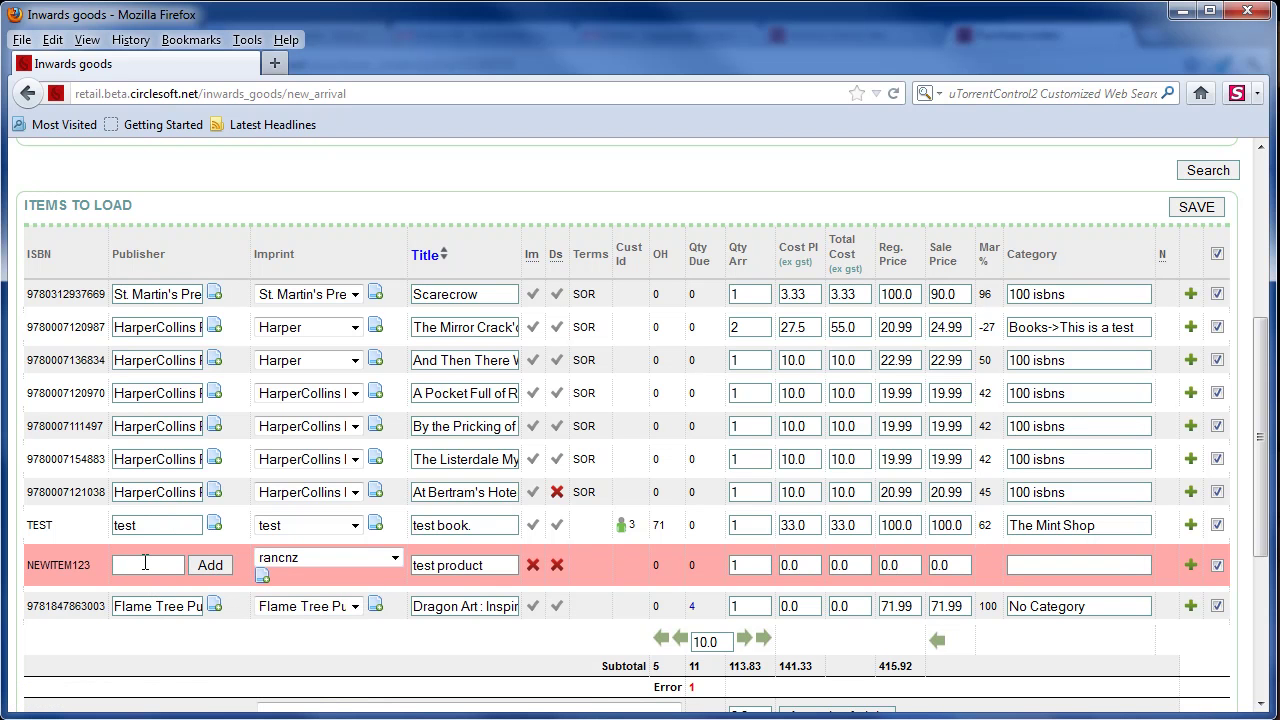
text(new)
text(Publisher)
click(201, 570)
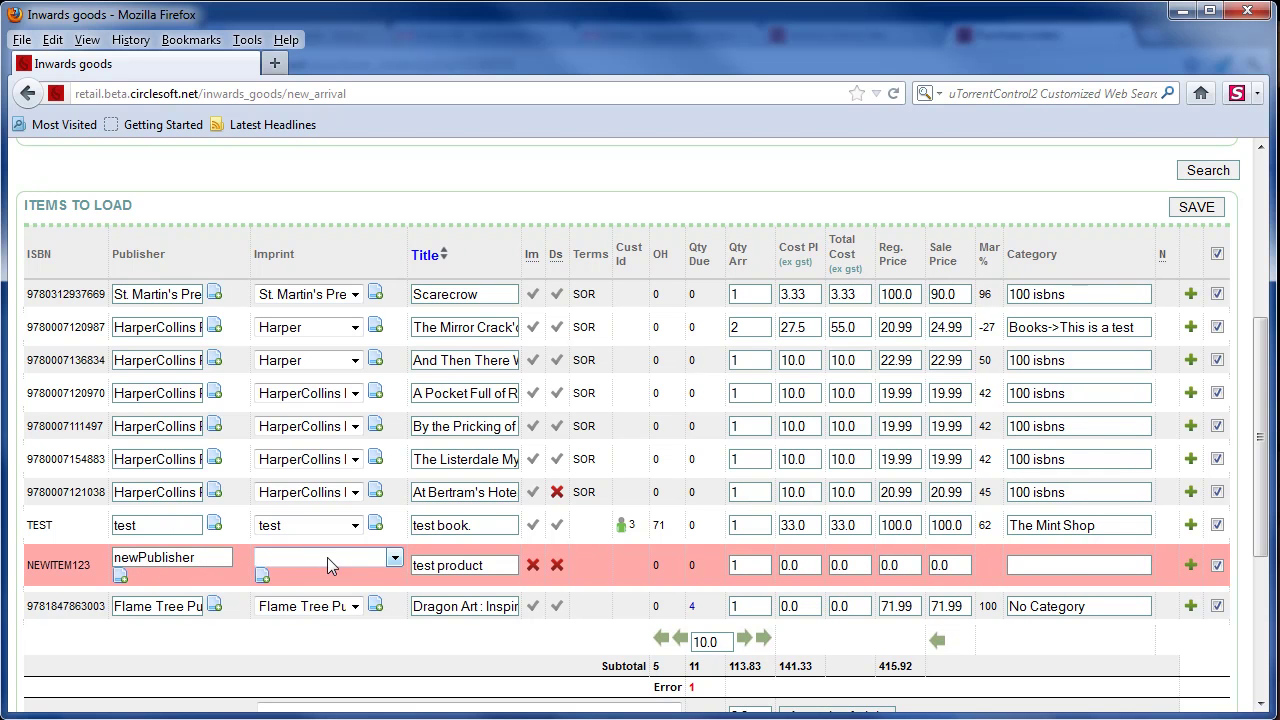
Add a new imprint named new under newPublisher for NEWITEM123
click(395, 558)
click(332, 573)
click(263, 576)
text(new)
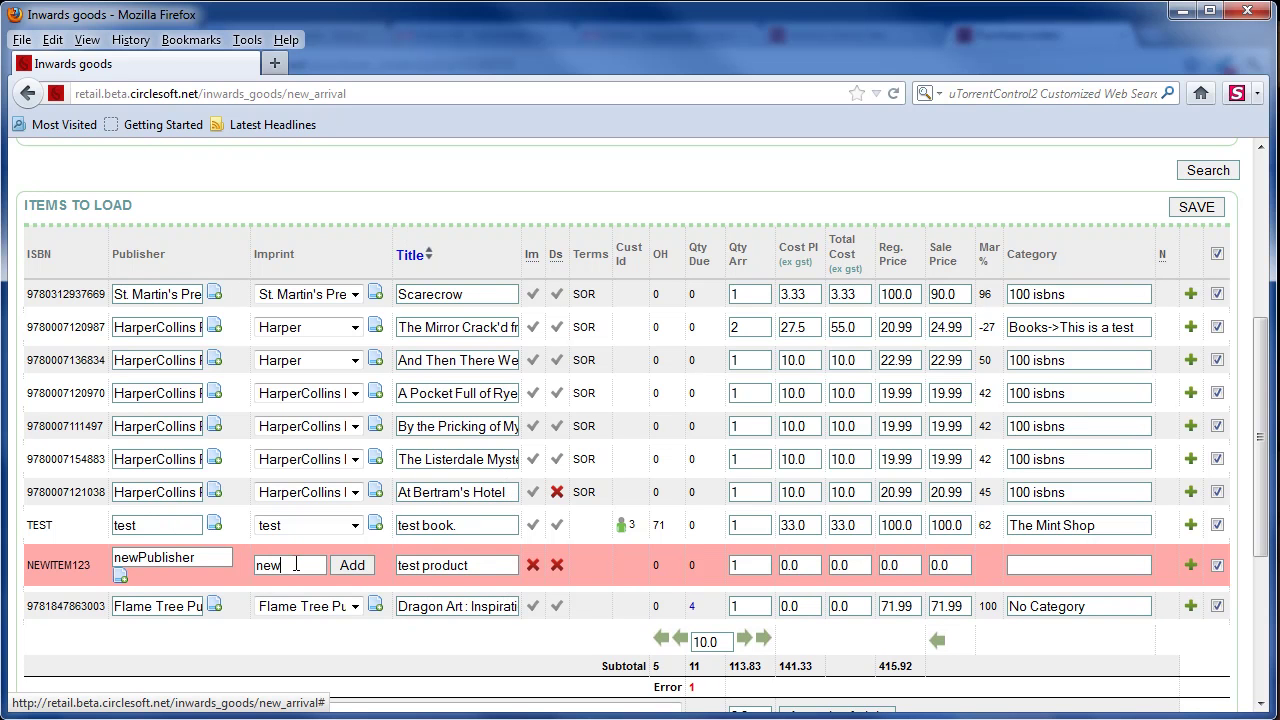
click(352, 566)
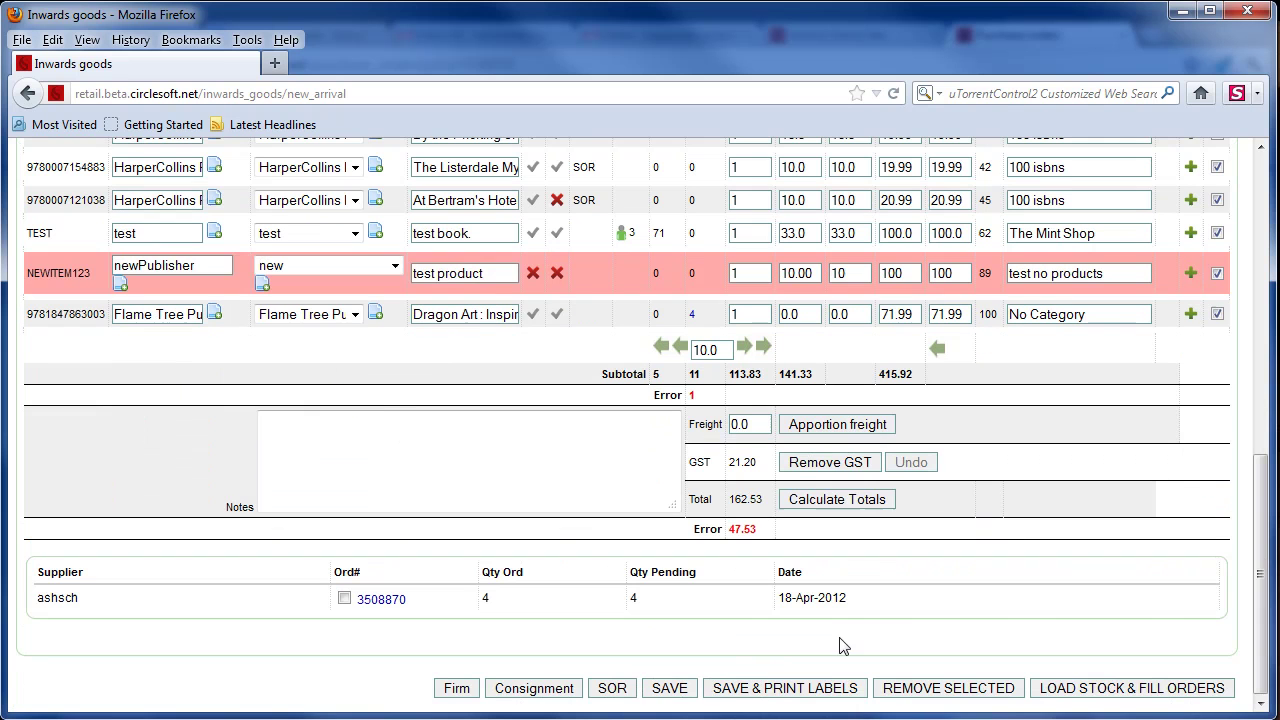
Give NEWITEM123 a cost of 10, regular and sale prices of 100 and the category test no products, and save the job
click(678, 693)
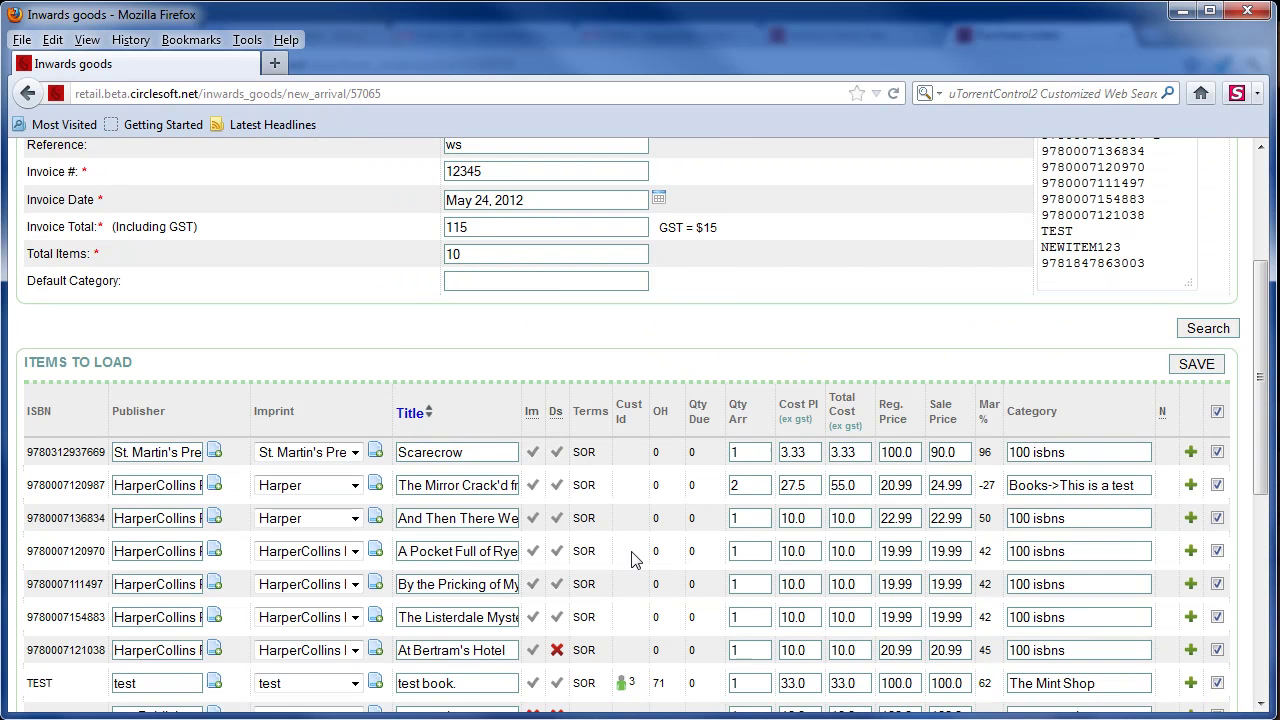
scroll(634, 560, down, 5)
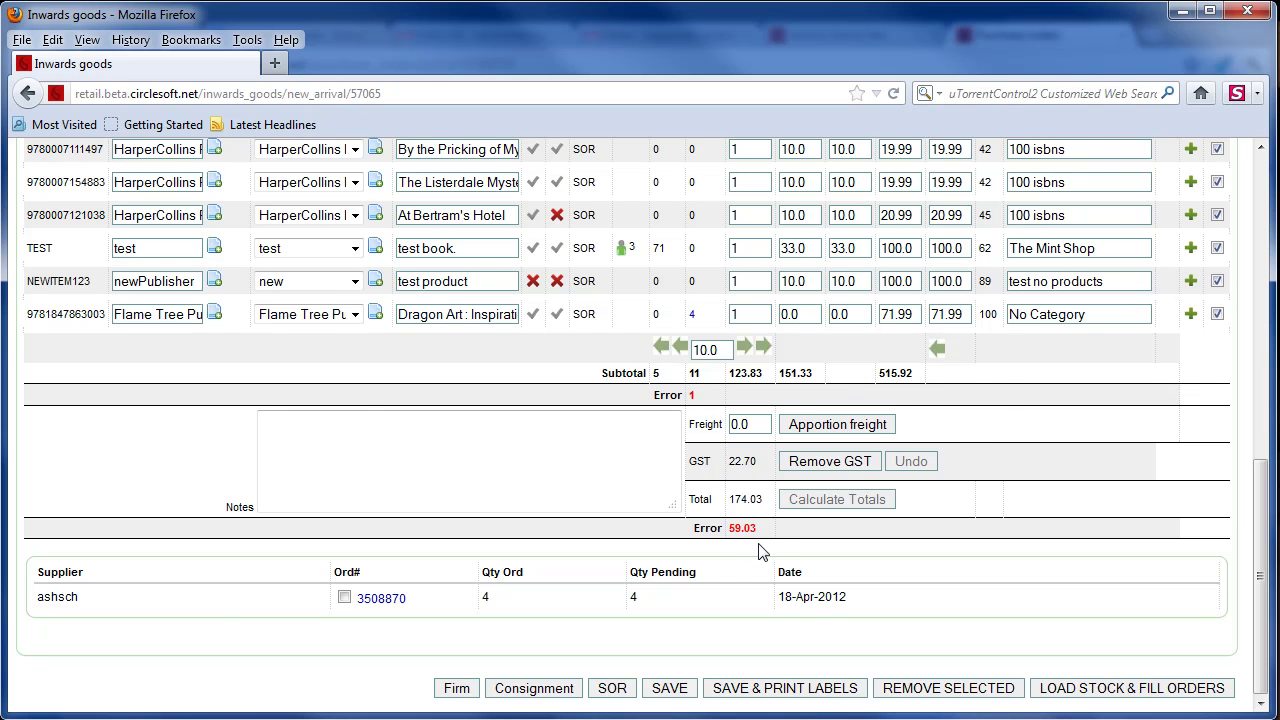
Set the quantity arrived of The Mirror Crack'd to 1
scroll(758, 532, up, 3)
scroll(755, 530, up, 2)
double_click(732, 393)
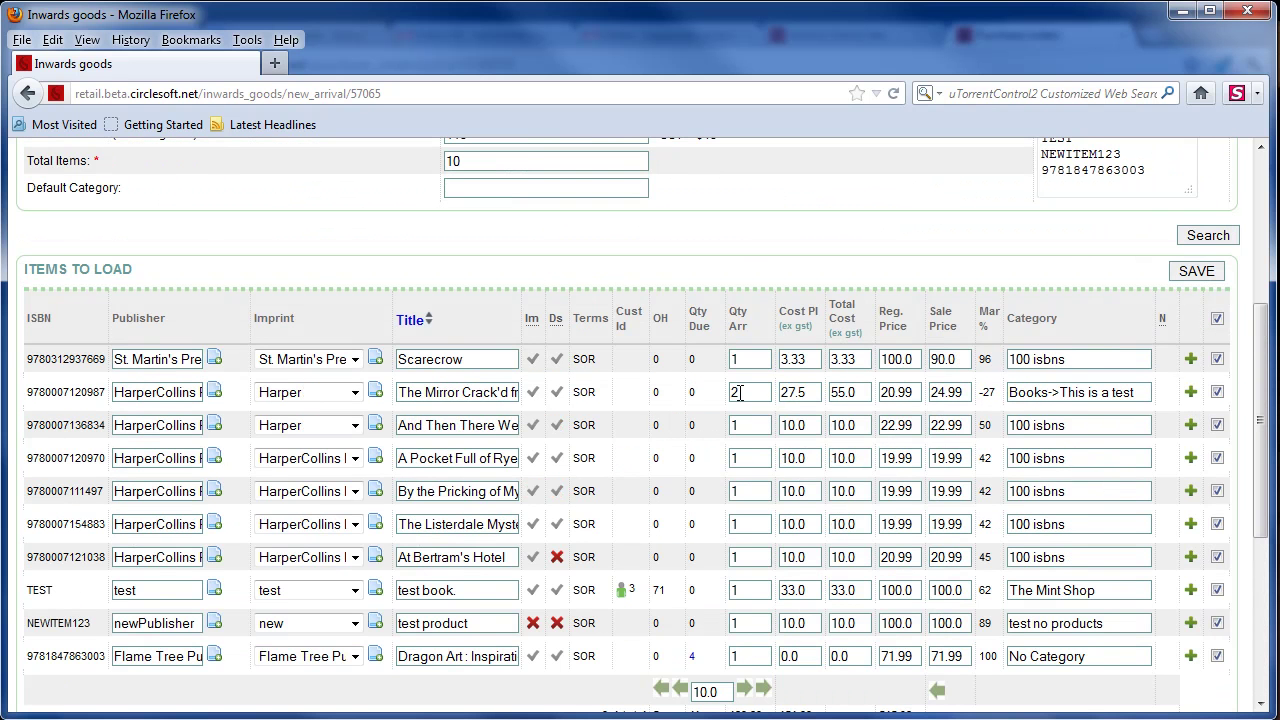
text(1)
scroll(740, 410, down, 6)
scroll(850, 450, up, 8)
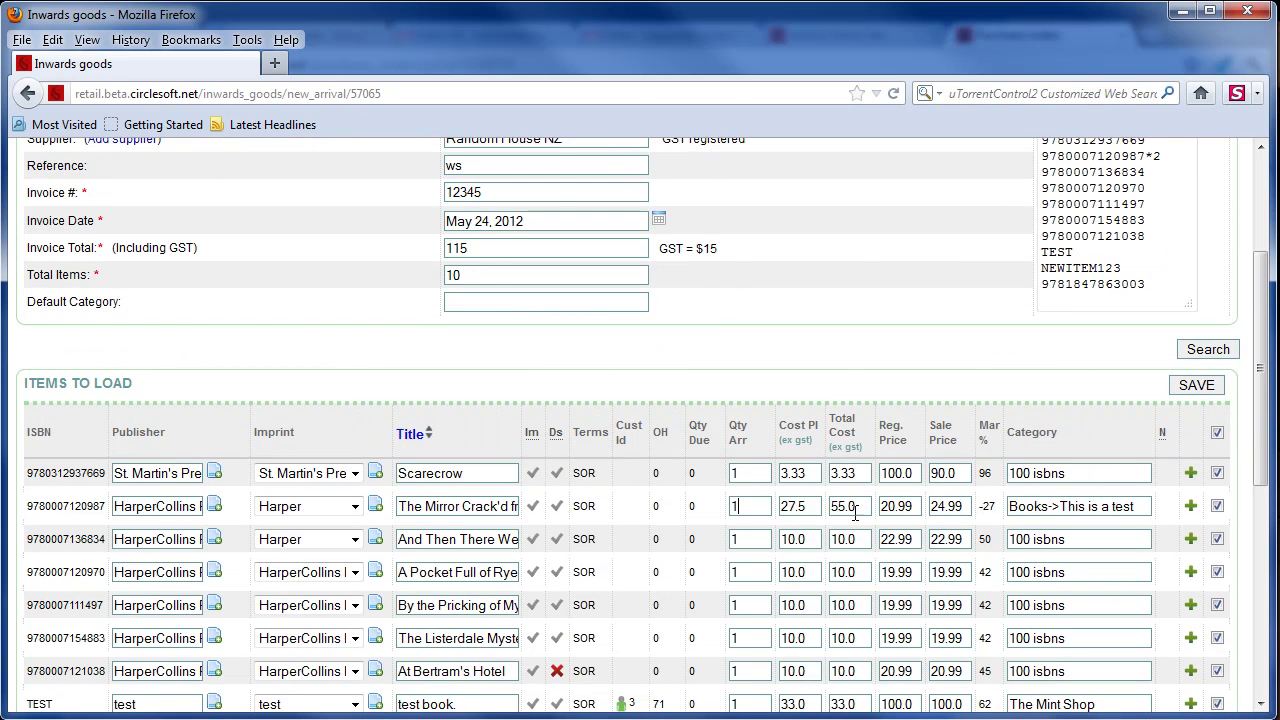
Set the costs of Scarecrow, The Mirror Crack'd, test book and Dragon Art to 10 and recalculate the totals
scroll(867, 506, down, 5)
click(836, 614)
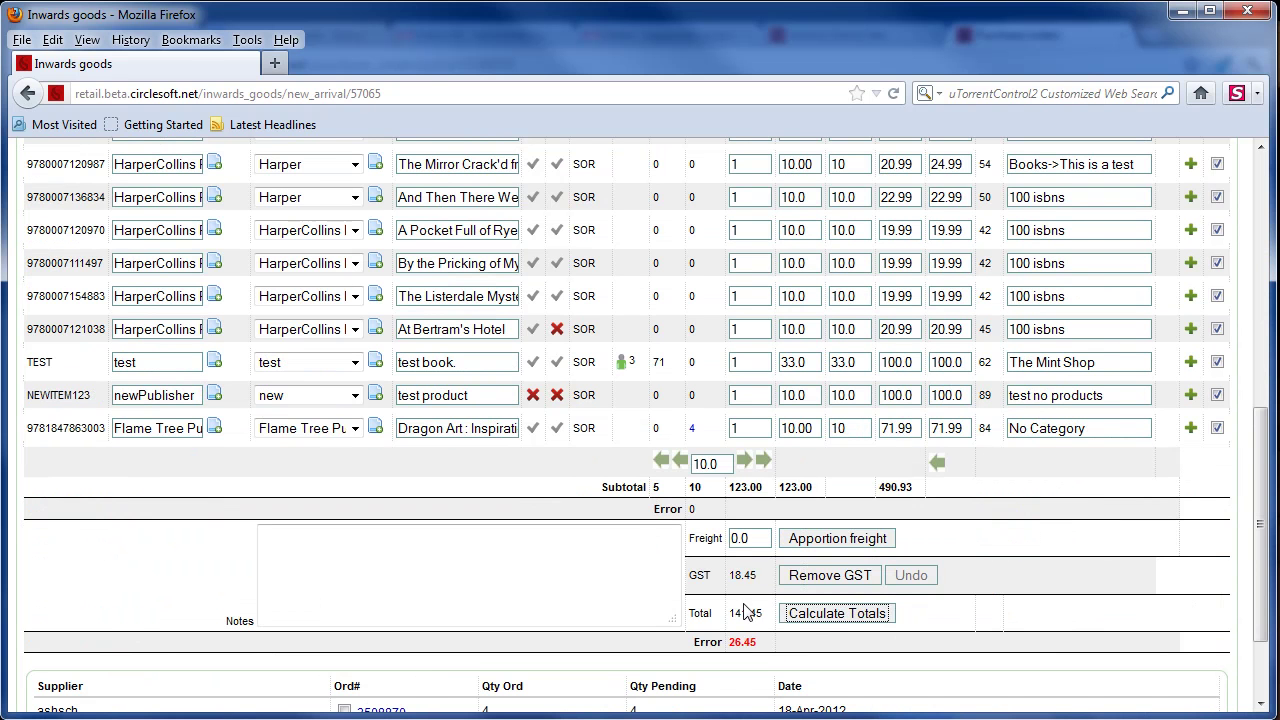
scroll(750, 600, down, 2)
click(840, 499)
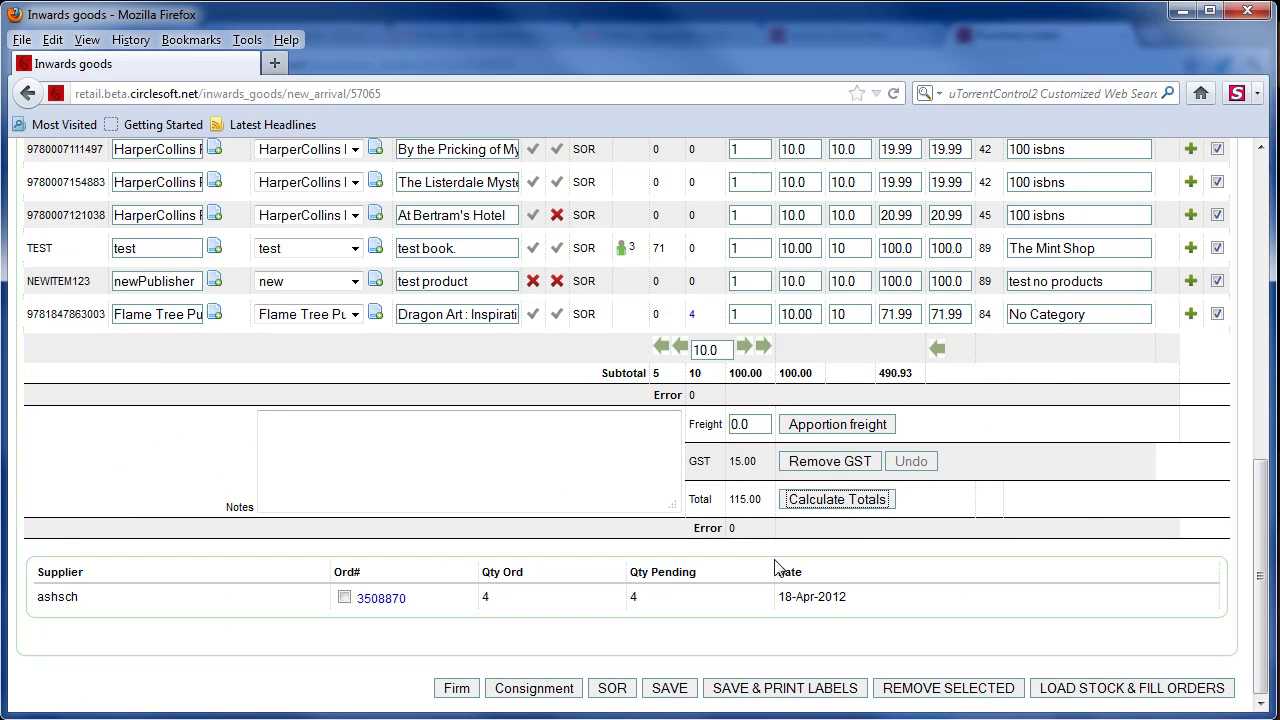
Try recalculating the cost of all items from a 40 percent discount
scroll(750, 527, up, 4)
drag(722, 578, 684, 578)
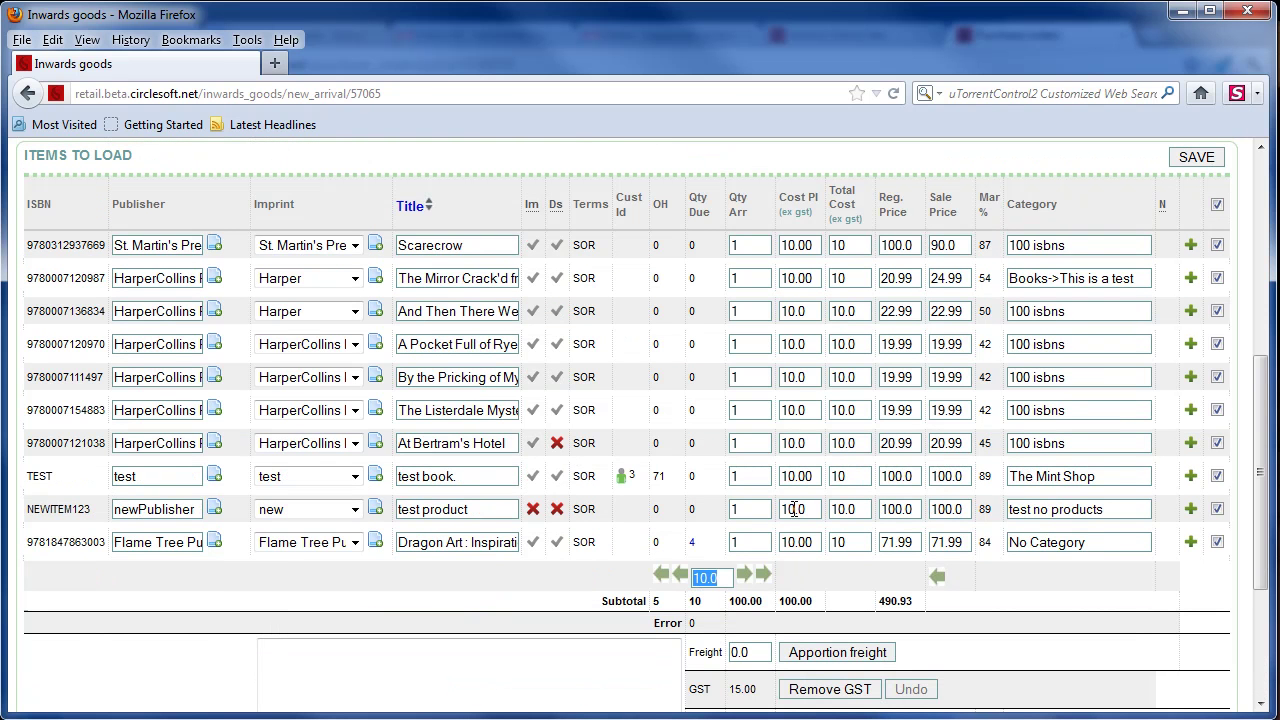
text(40)
click(666, 577)
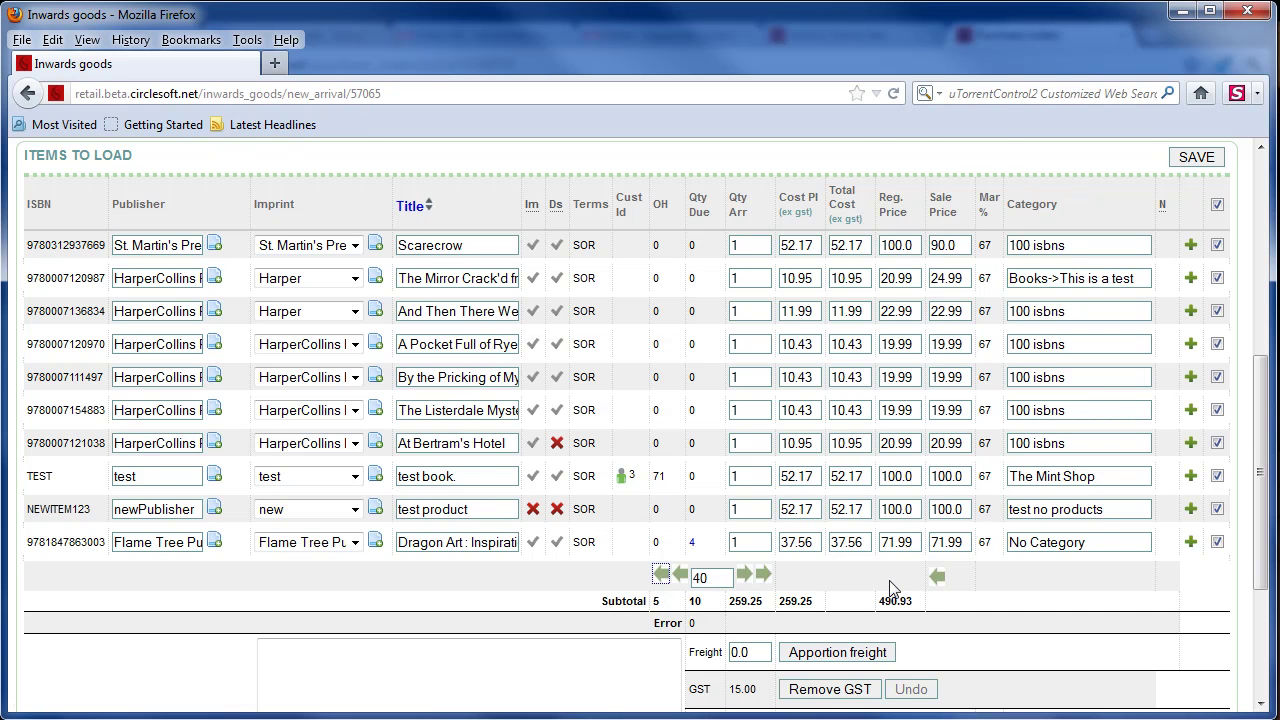
Restore all item costs to 10 and select the pending supplier order dated 18-Apr-2012
scroll(890, 590, down, 4)
click(344, 597)
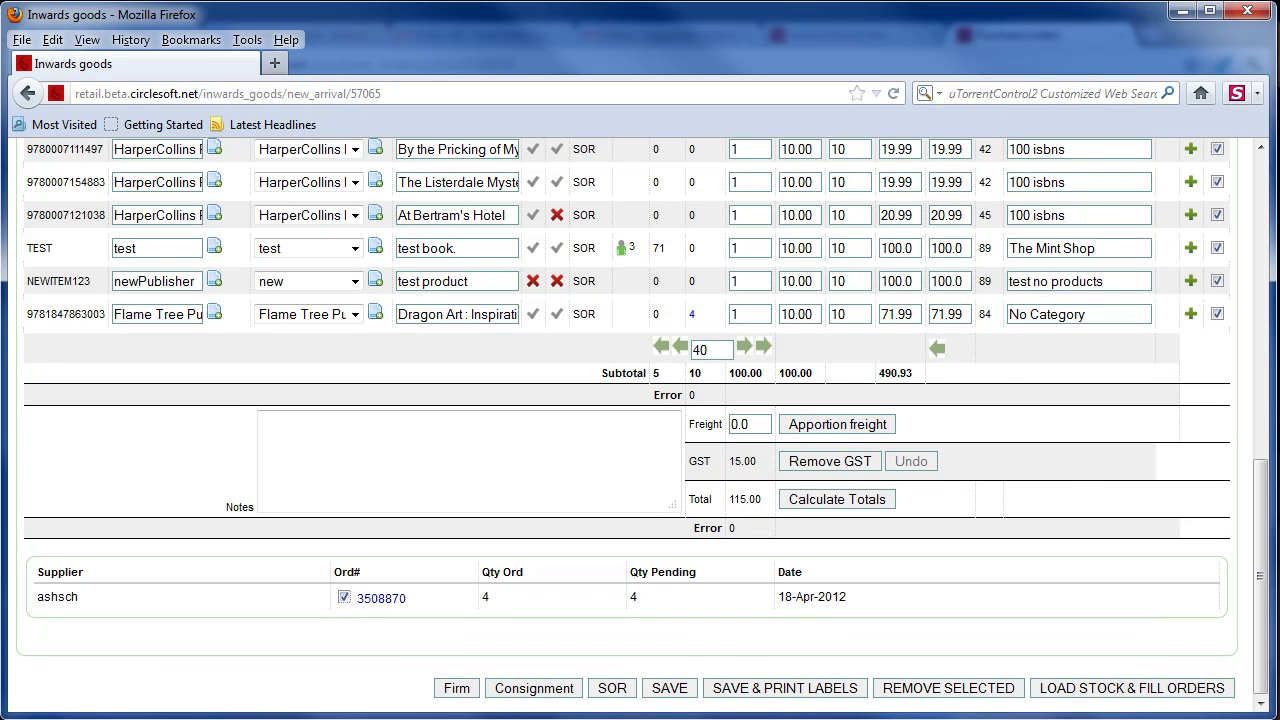